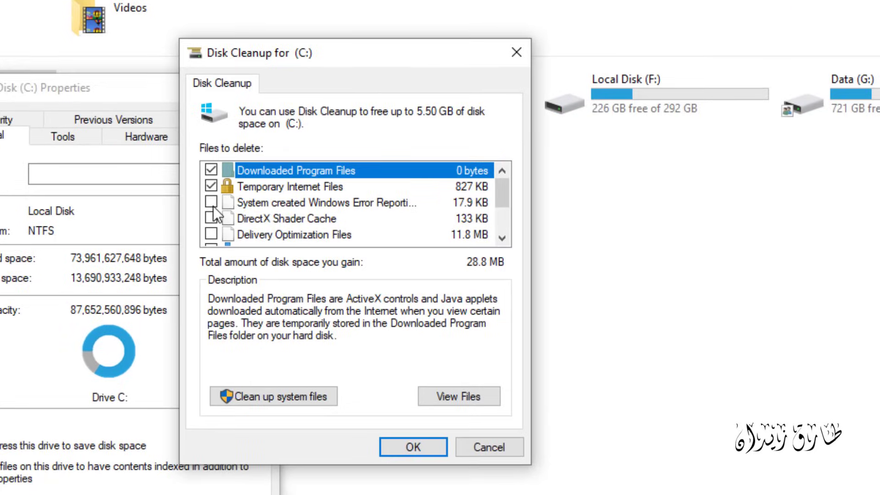
- Mark every Disk Cleanup category for drive C: except Downloads and permanently delete those files
{"action": "left_click", "coordinate": [211, 234]}
{"action": "scroll", "coordinate": [243, 226], "scroll_direction": "down", "scroll_amount": 1}
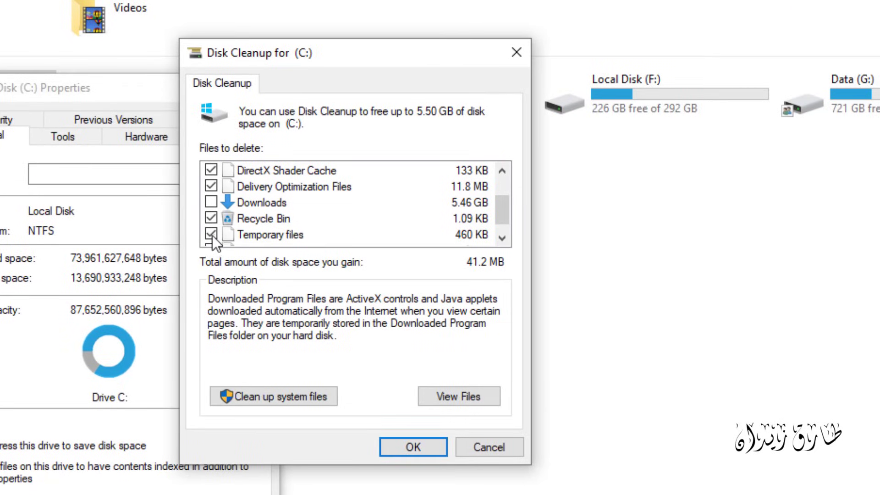
{"action": "scroll", "coordinate": [213, 235], "scroll_direction": "down", "scroll_amount": 1}
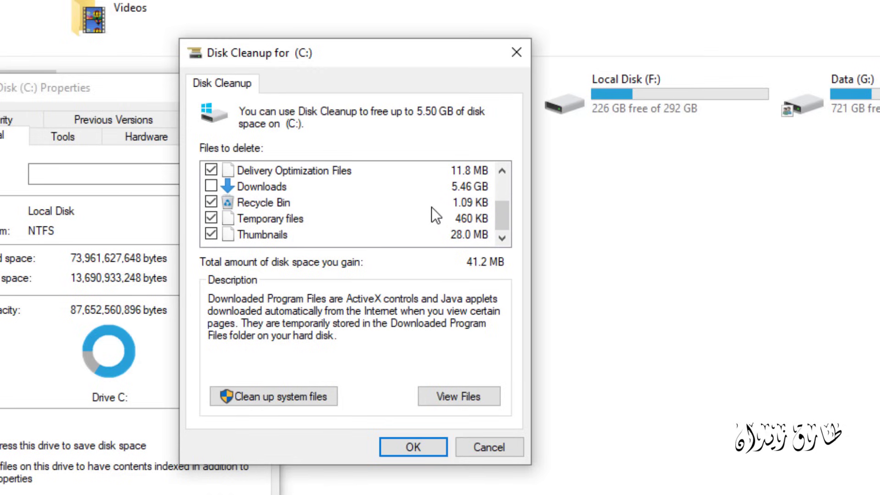
{"action": "left_click", "coordinate": [410, 449]}
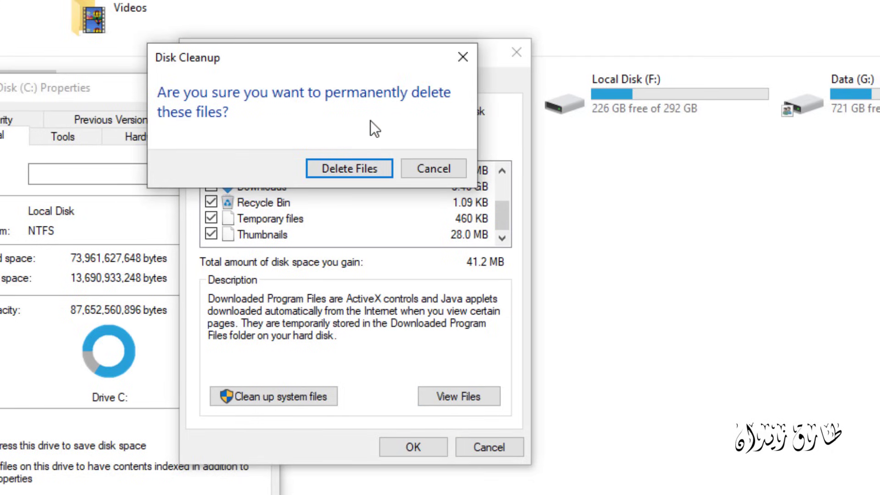
{"action": "left_click", "coordinate": [353, 165]}
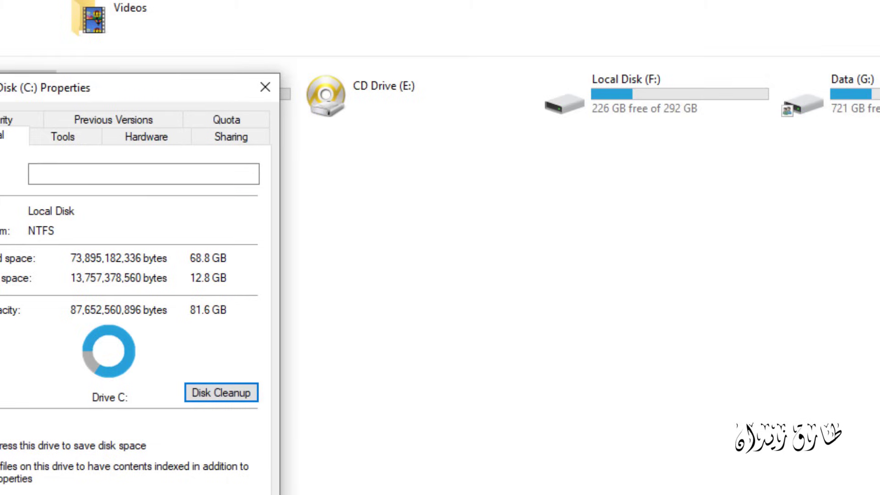
{"action": "key", "text": "Escape"}
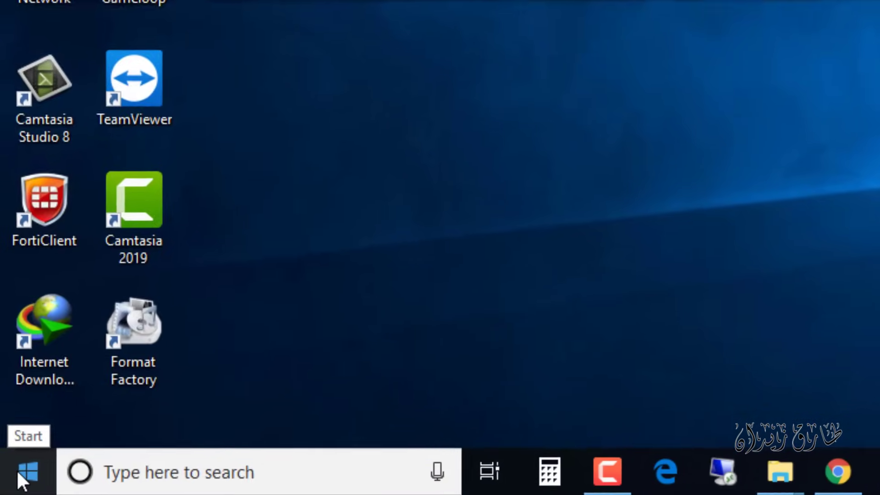
- Open the Windows Temp folder with the Run command temp and grant permanent access to it
{"action": "right_click", "coordinate": [16, 482]}
{"action": "left_click", "coordinate": [105, 360]}
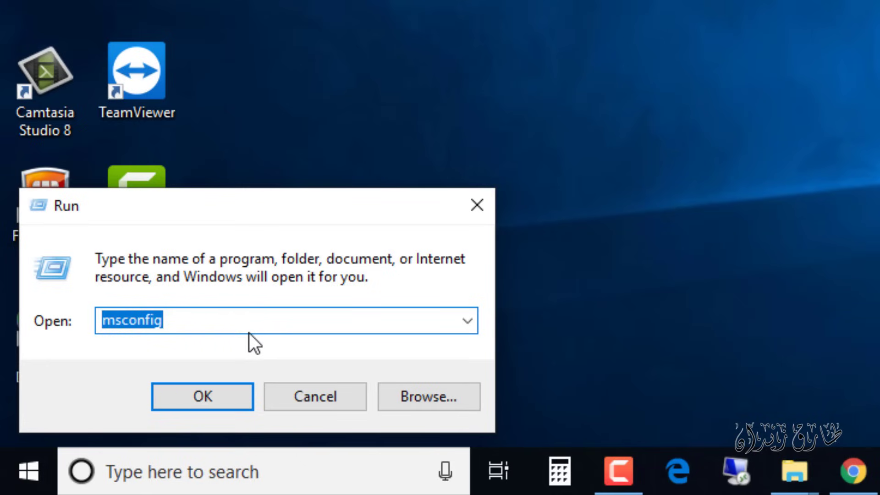
{"action": "type", "text": "temp"}
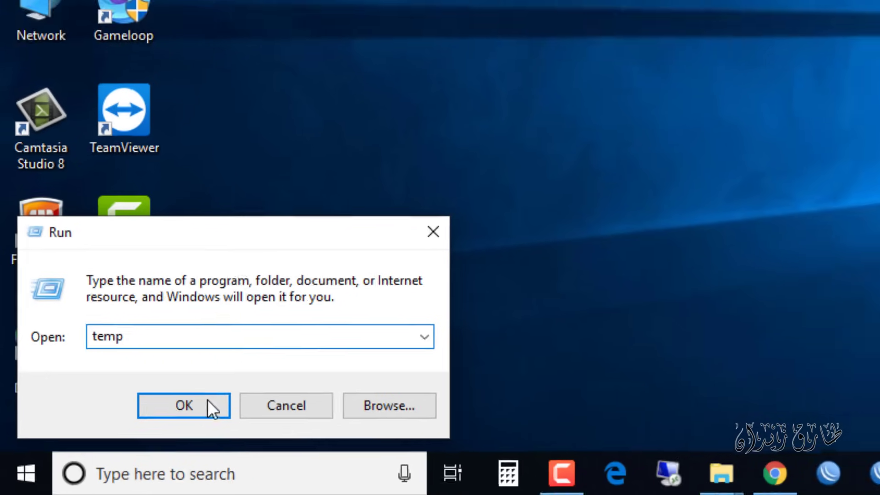
{"action": "left_click", "coordinate": [203, 396]}
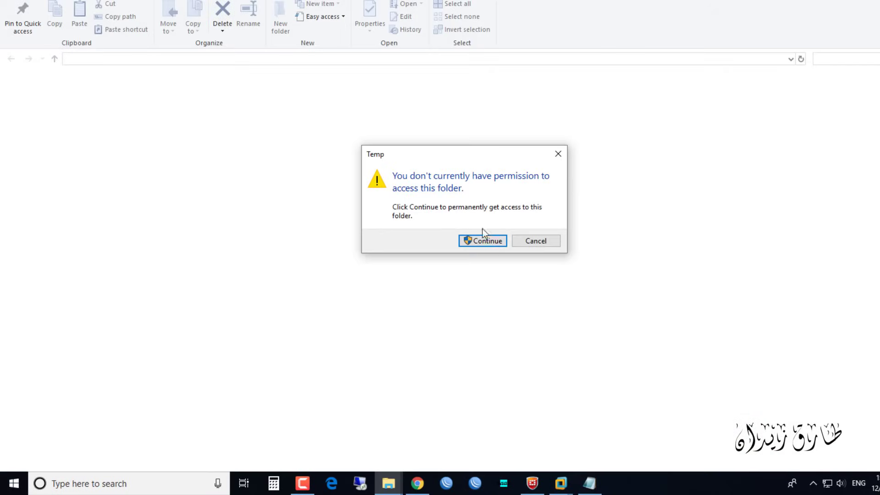
{"action": "left_click", "coordinate": [484, 241]}
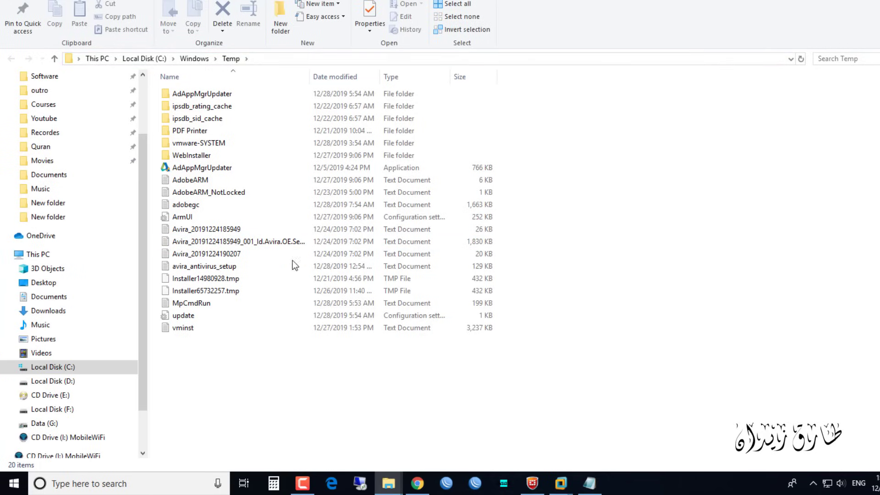
- Delete all items in the Windows Temp folder with administrator permission, skipping files in use and cancelling on the locked folder
{"action": "left_click_drag", "start_coordinate": [292, 382], "coordinate": [164, 94]}
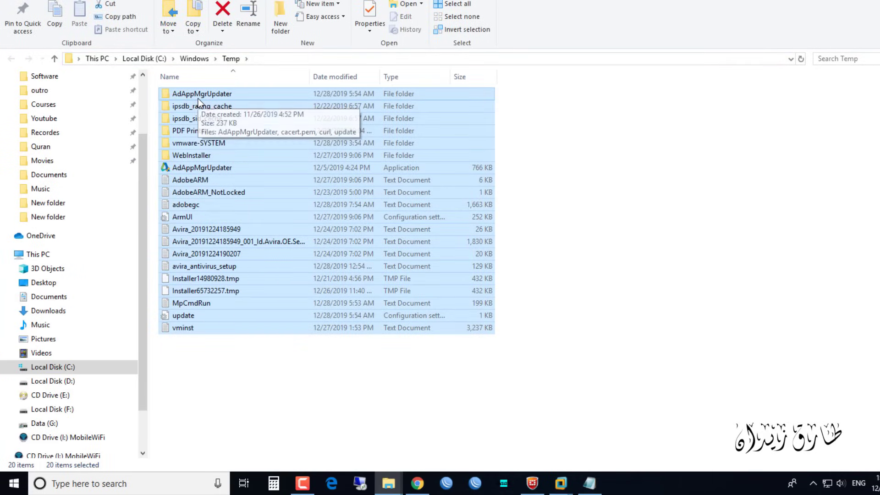
{"action": "right_click", "coordinate": [221, 129]}
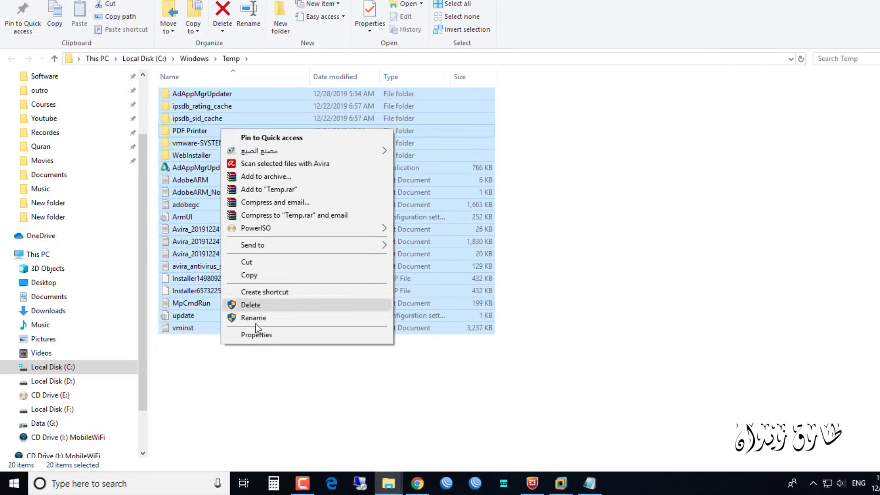
{"action": "left_click", "coordinate": [249, 303]}
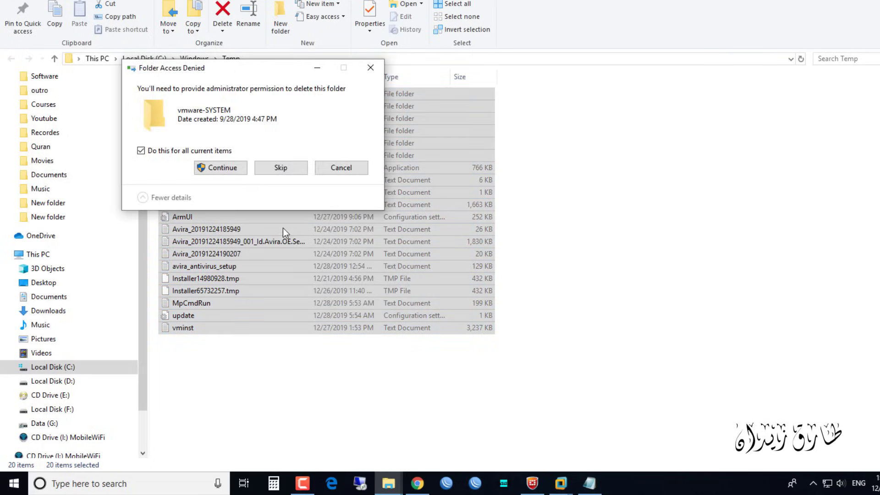
{"action": "left_click", "coordinate": [236, 173]}
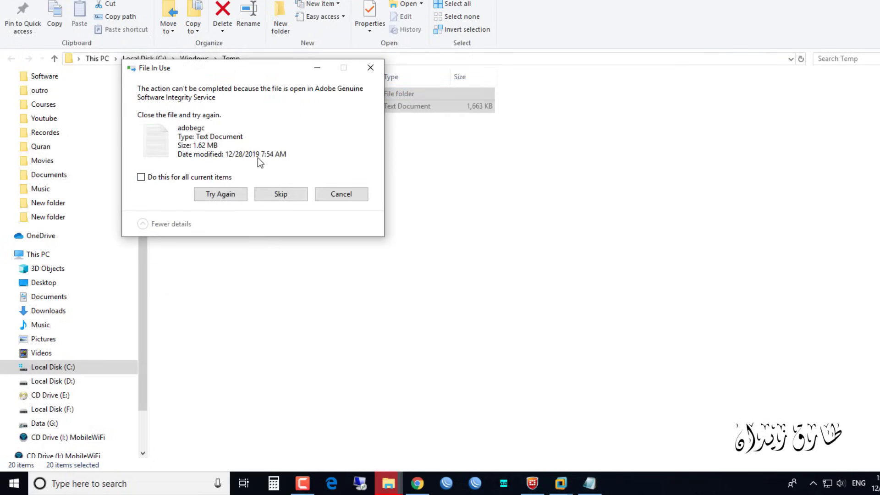
{"action": "left_click_drag", "start_coordinate": [231, 75], "coordinate": [537, 161]}
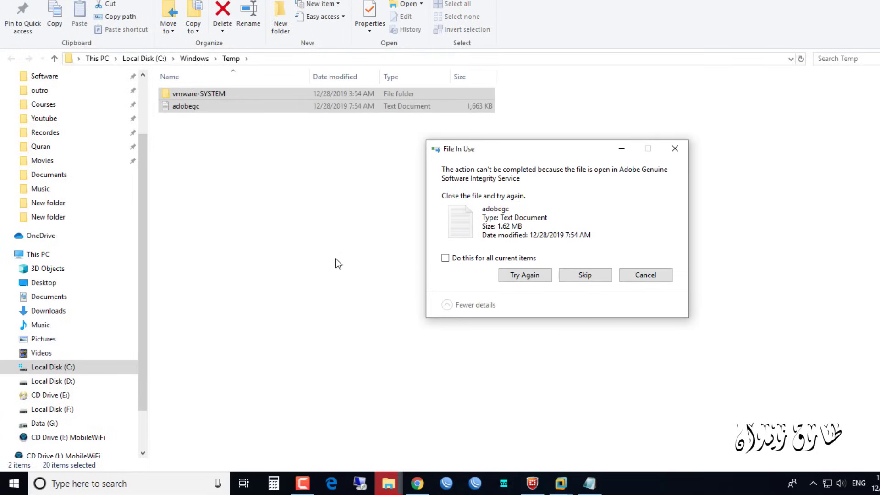
{"action": "left_click", "coordinate": [485, 259]}
{"action": "left_click", "coordinate": [576, 279]}
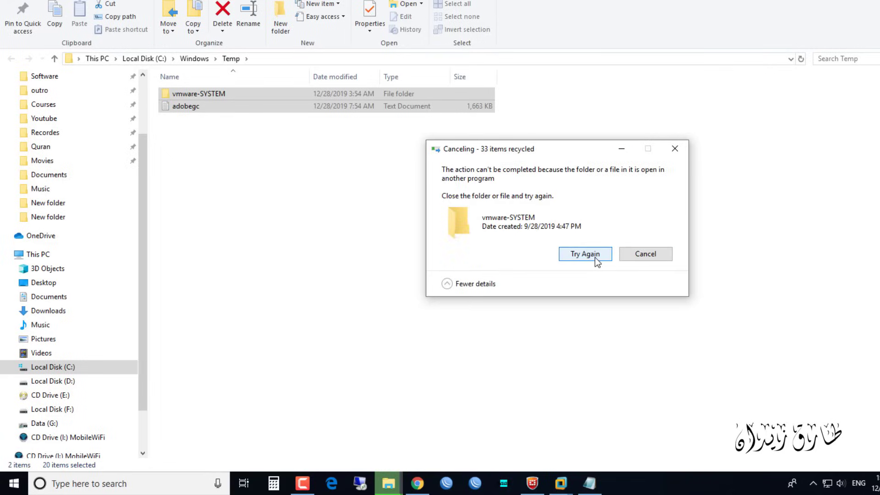
{"action": "left_click", "coordinate": [647, 253]}
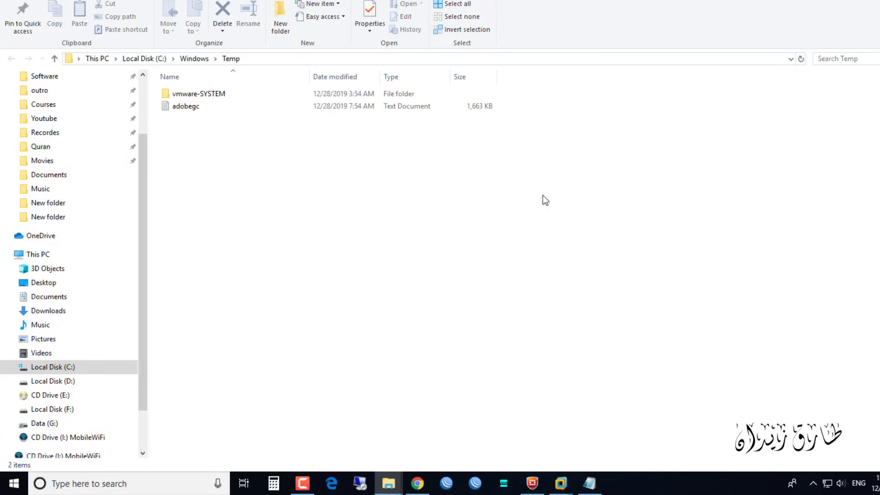
- Open the user's local Temp folder with the Run command %temp% and maximize its window
{"action": "right_click", "coordinate": [18, 492]}
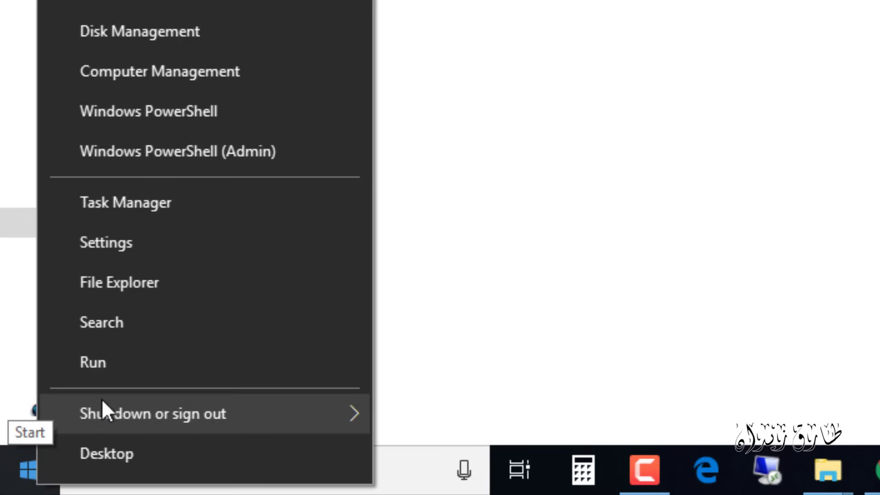
{"action": "left_click", "coordinate": [117, 375]}
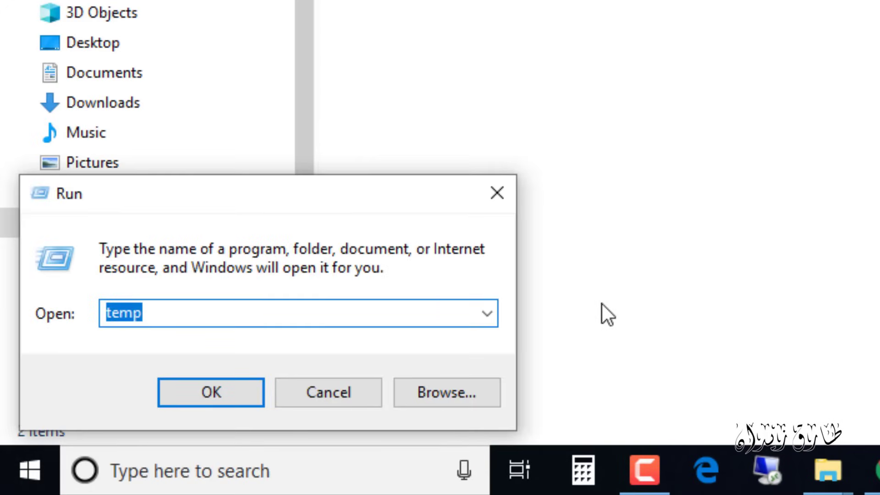
{"action": "type", "text": "%"}
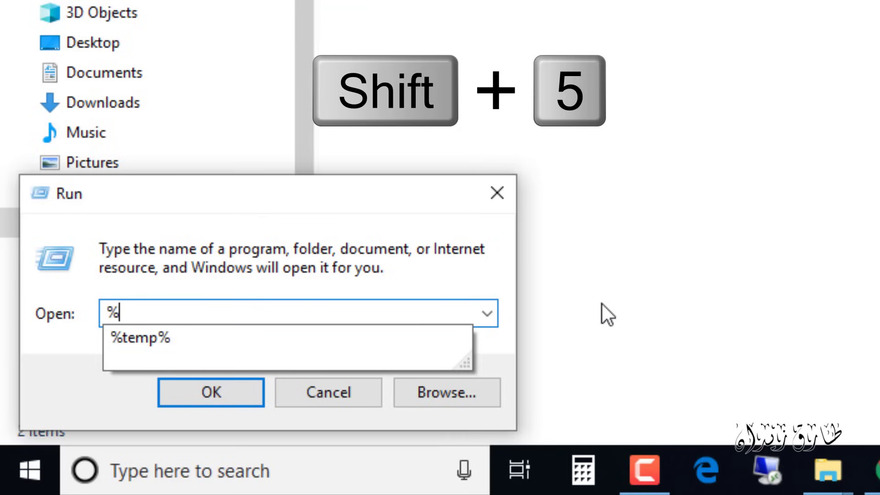
{"action": "type", "text": "temp"}
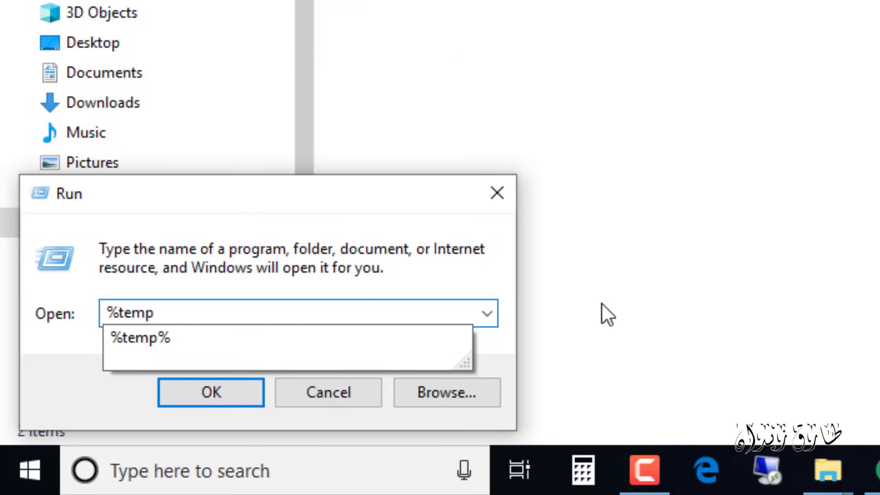
{"action": "type", "text": "%"}
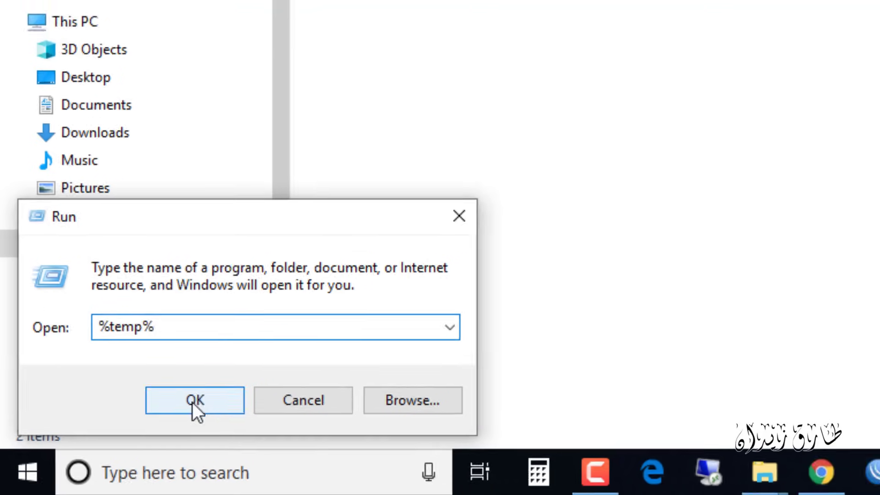
{"action": "left_click", "coordinate": [198, 404]}
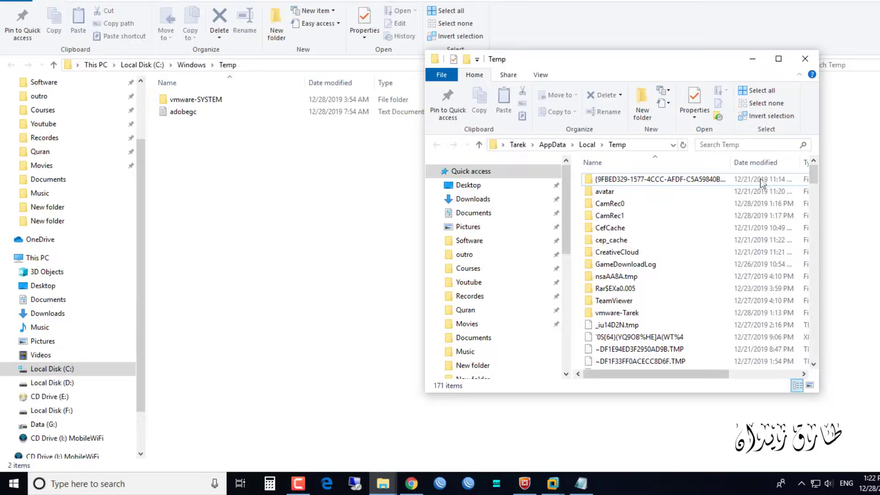
{"action": "left_click", "coordinate": [780, 65]}
- Delete all items in the user's local Temp folder, applying the choice to all current items and skipping those in use
{"action": "left_click_drag", "start_coordinate": [561, 98], "coordinate": [157, 491]}
{"action": "right_click", "coordinate": [202, 417]}
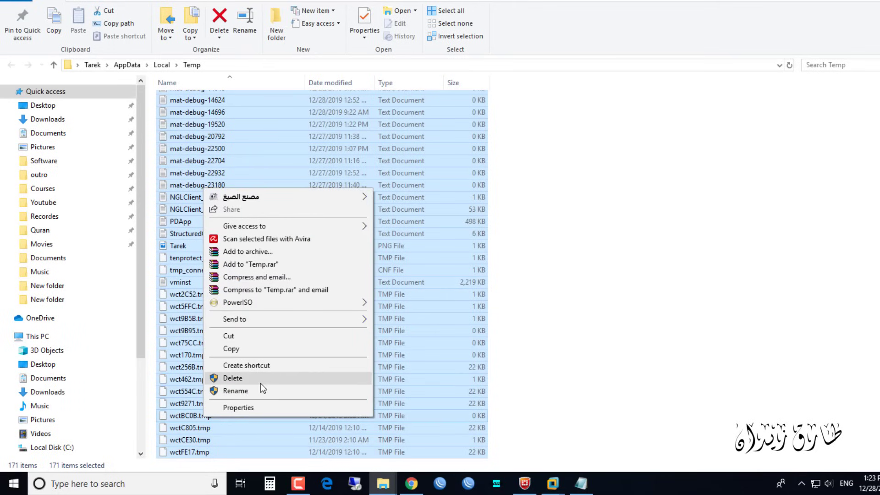
{"action": "left_click", "coordinate": [260, 383]}
{"action": "left_click", "coordinate": [402, 155]}
{"action": "left_click", "coordinate": [431, 177]}
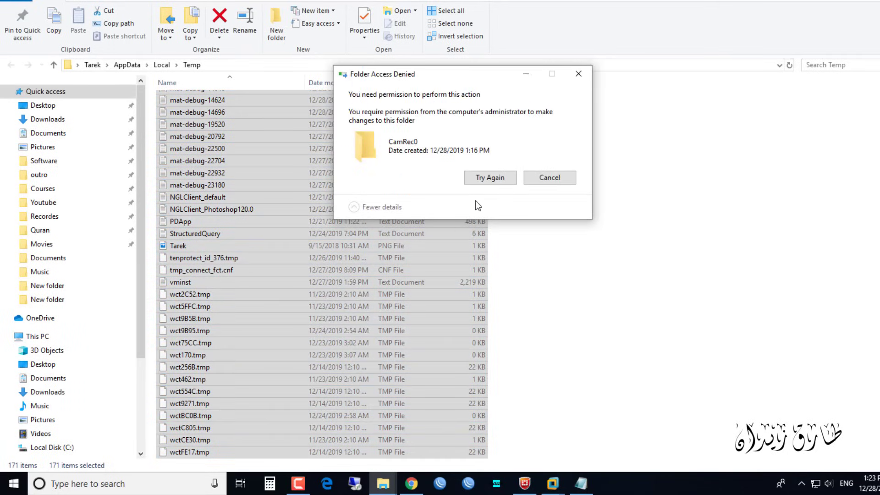
{"action": "left_click", "coordinate": [477, 183]}
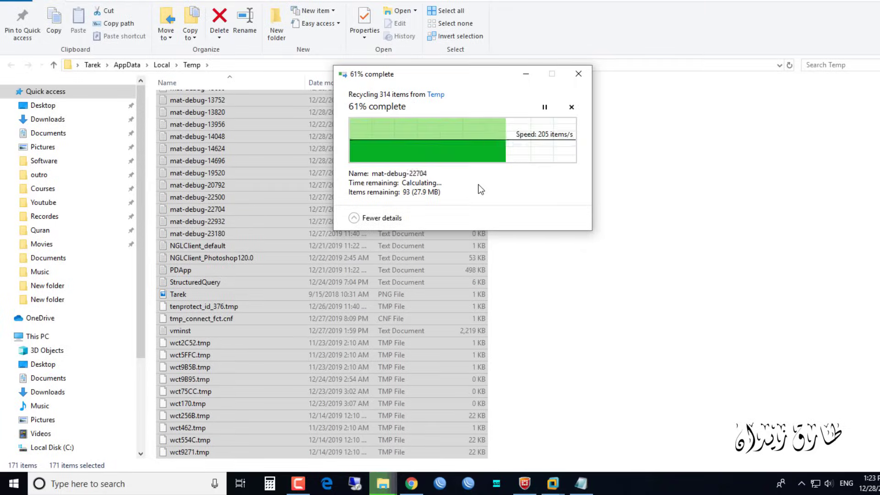
{"action": "left_click", "coordinate": [402, 183]}
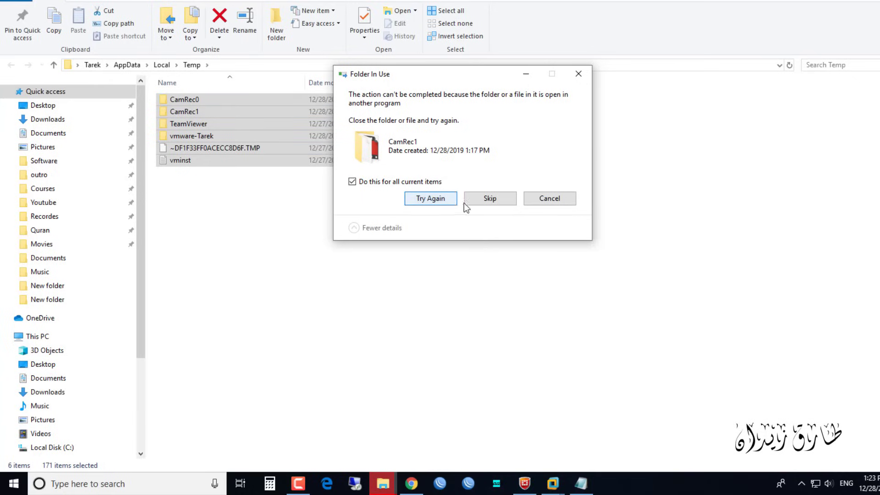
{"action": "left_click", "coordinate": [486, 198]}
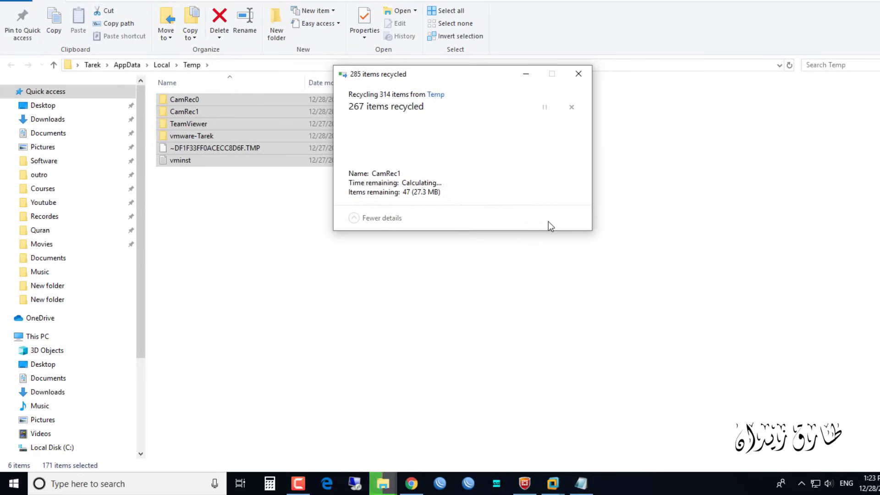
{"action": "left_click", "coordinate": [547, 179]}
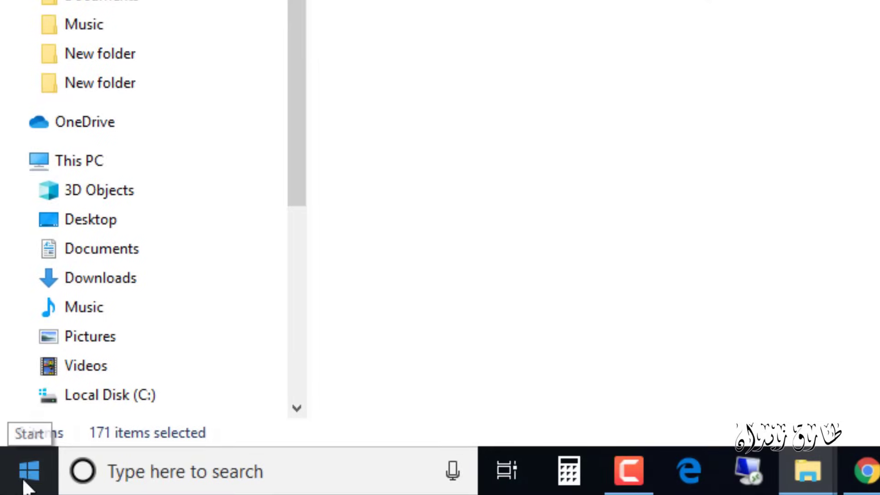
- Open the Windows Prefetch folder with the Run command prefetch and grant permanent access to it
{"action": "right_click", "coordinate": [29, 479]}
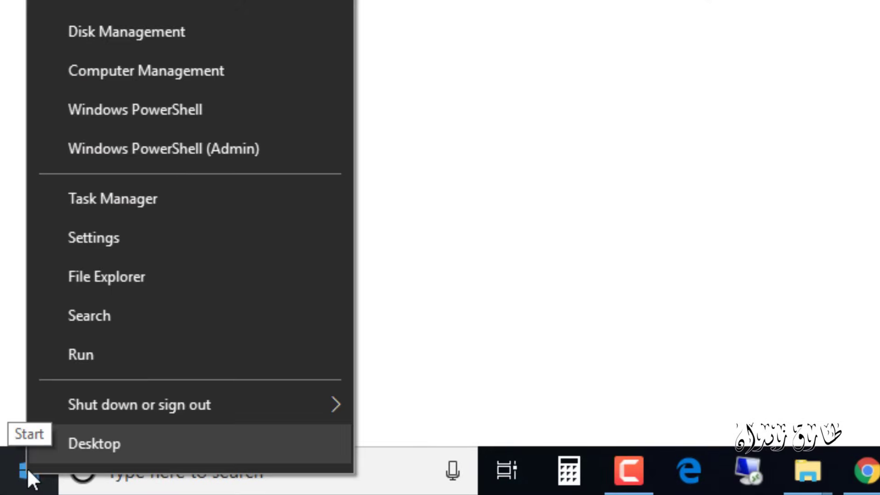
{"action": "left_click", "coordinate": [104, 348]}
{"action": "type", "text": "prefe"}
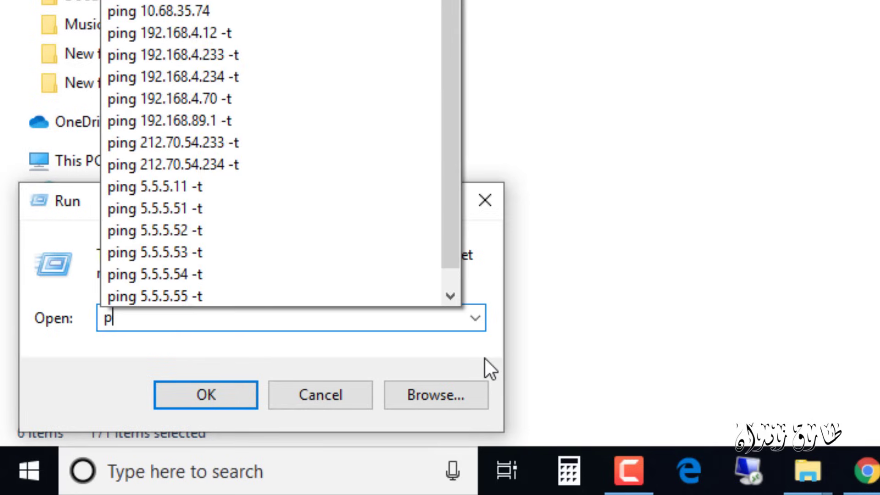
{"action": "type", "text": "tch"}
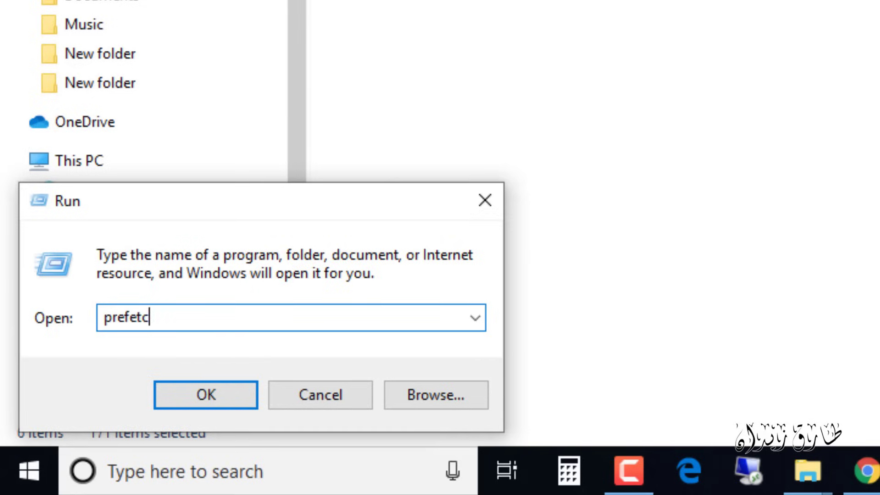
{"action": "key", "text": "Return"}
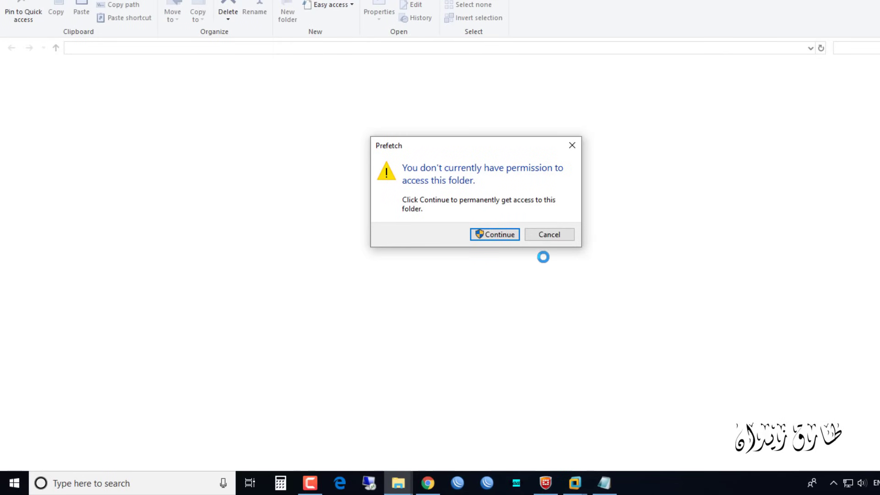
{"action": "left_click", "coordinate": [484, 235]}
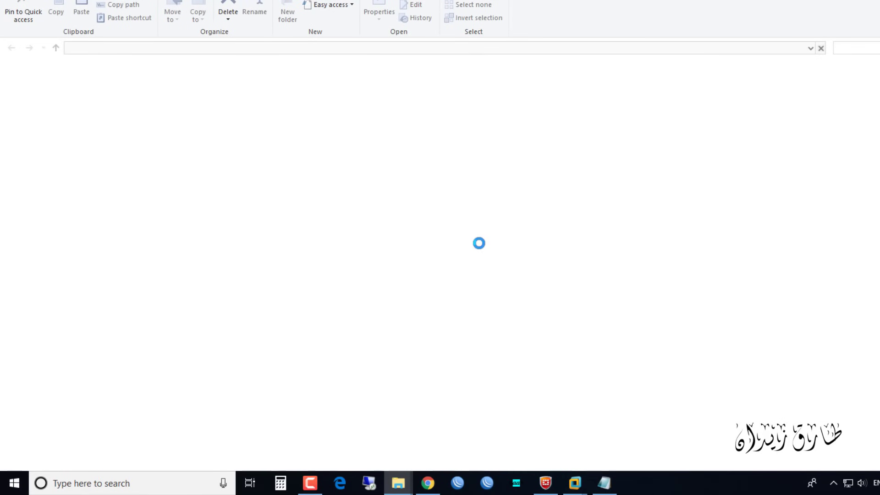
- Delete all items in the Prefetch folder, applying the choice to all current items and skipping the file in use
{"action": "left_click_drag", "start_coordinate": [583, 75], "coordinate": [196, 455]}
{"action": "right_click", "coordinate": [198, 451]}
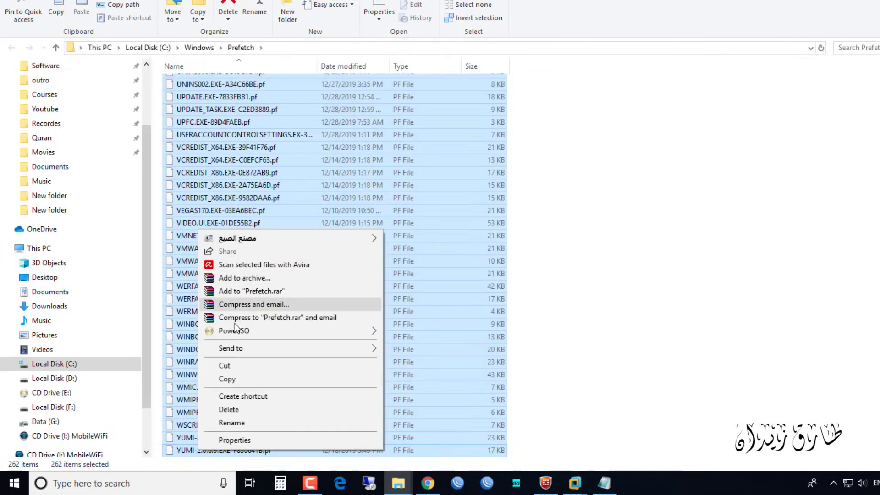
{"action": "left_click", "coordinate": [243, 410]}
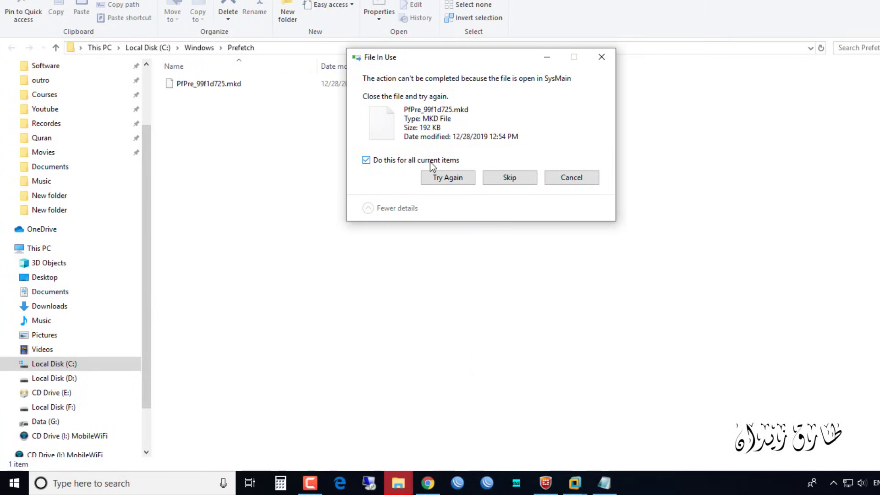
{"action": "left_click", "coordinate": [514, 178]}
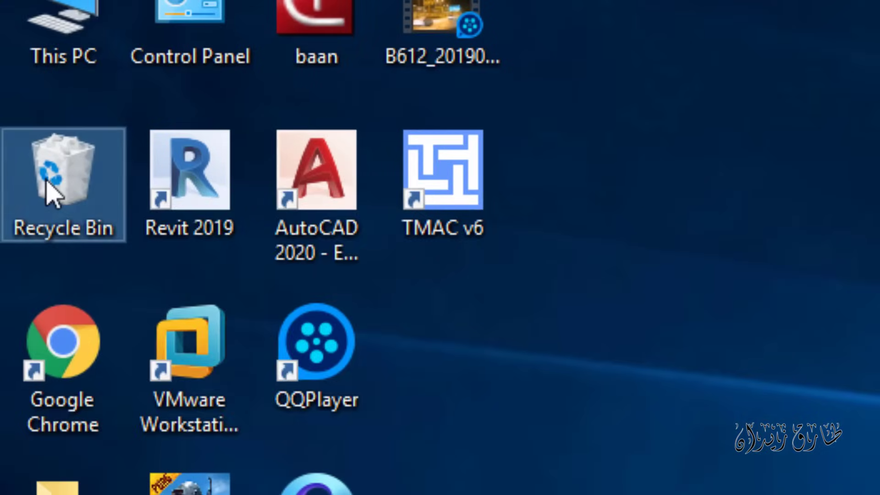
- Empty the Recycle Bin from the desktop and confirm the permanent deletion of all its items
{"action": "right_click", "coordinate": [24, 71]}
{"action": "left_click", "coordinate": [238, 243]}
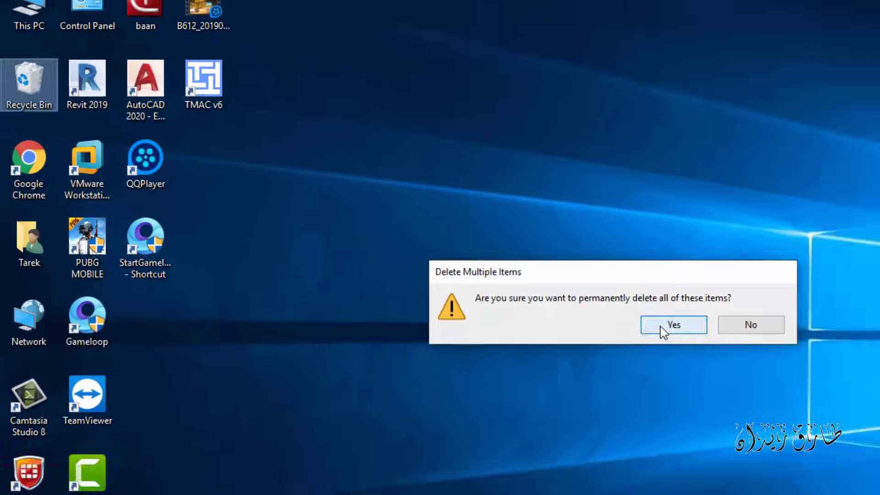
{"action": "left_click", "coordinate": [663, 330]}
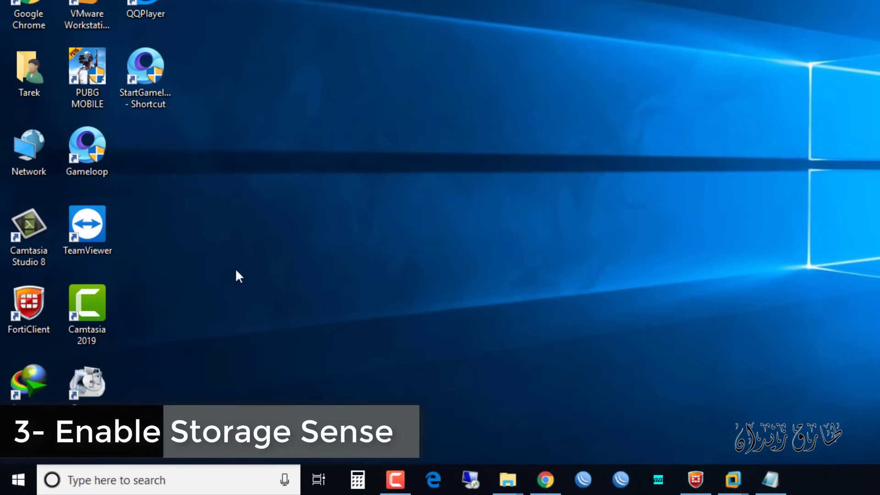
- Turn on Storage sense in the Storage section of the Windows system settings
{"action": "left_click", "coordinate": [19, 487]}
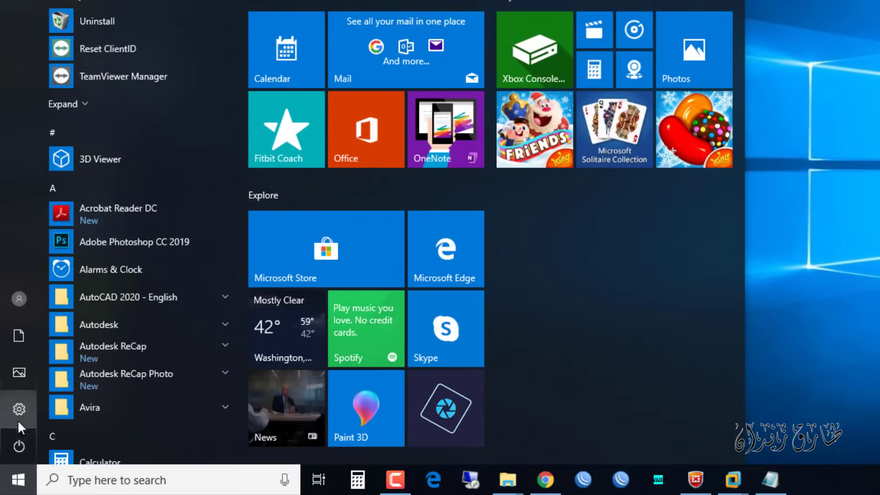
{"action": "left_click", "coordinate": [20, 415]}
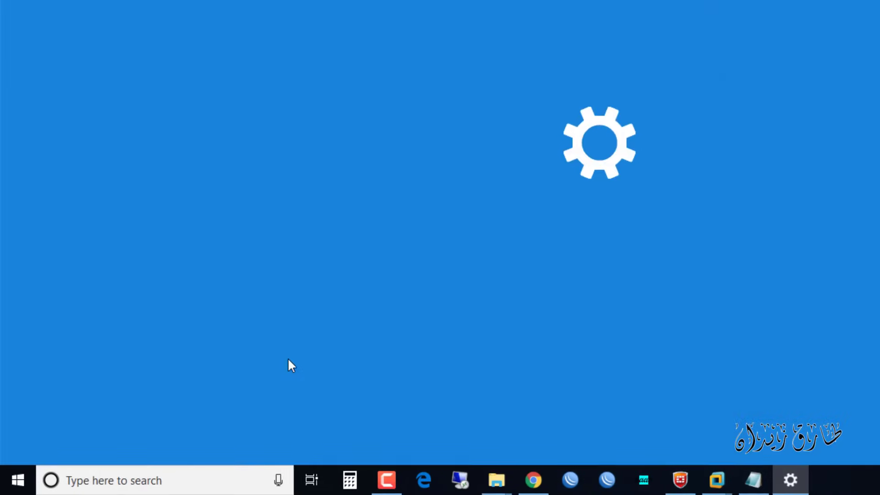
{"action": "left_click", "coordinate": [135, 97]}
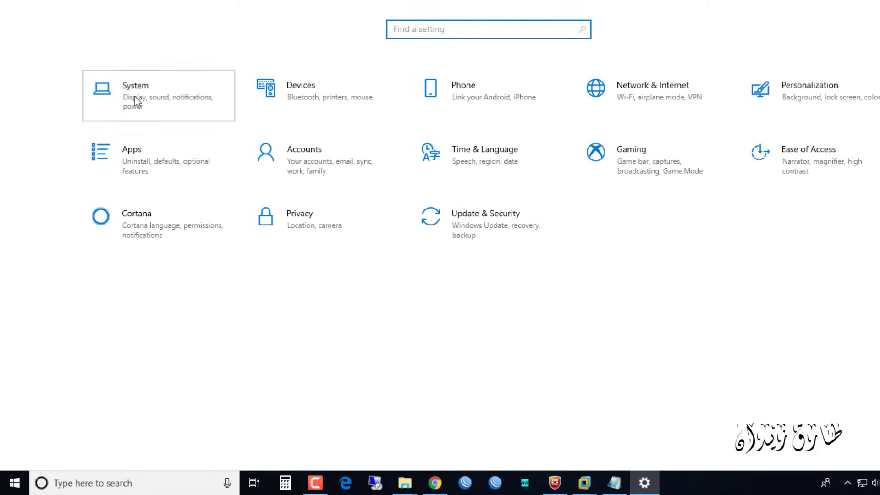
{"action": "left_click", "coordinate": [44, 230]}
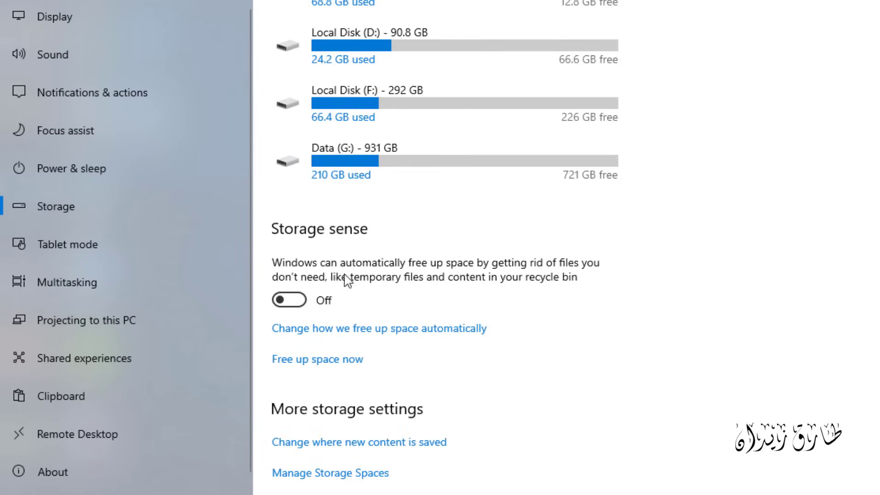
{"action": "left_click", "coordinate": [305, 298]}
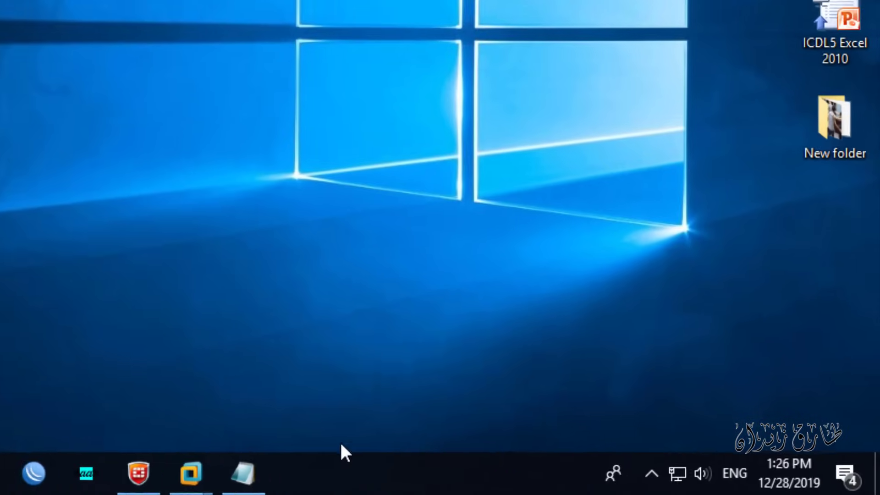
- Open Task Manager in its detailed view and show the list of startup programs
{"action": "right_click", "coordinate": [350, 490]}
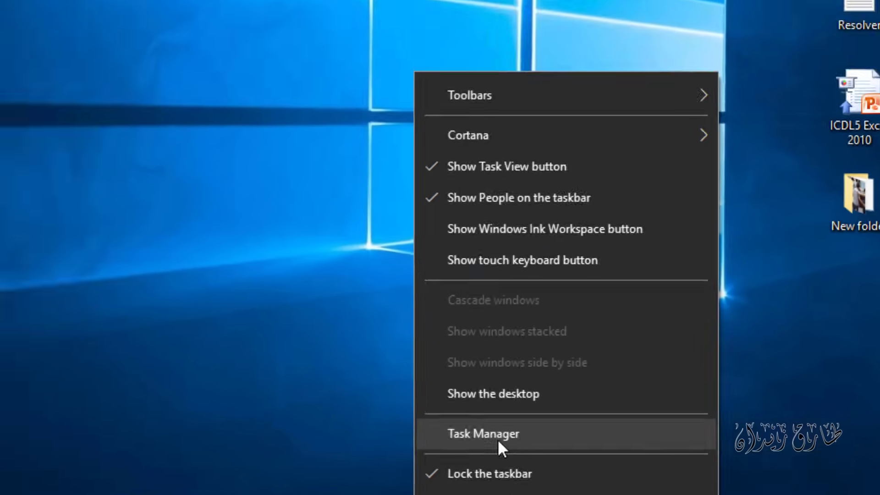
{"action": "left_click", "coordinate": [496, 439]}
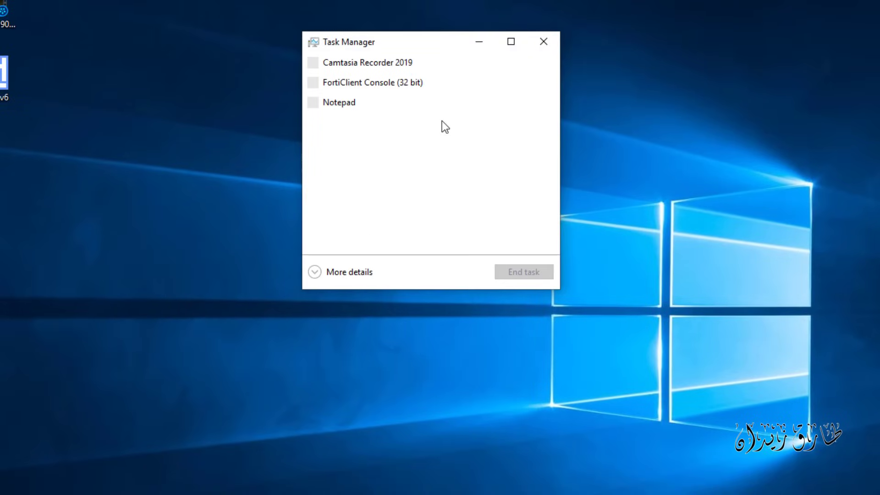
{"action": "left_click", "coordinate": [314, 273]}
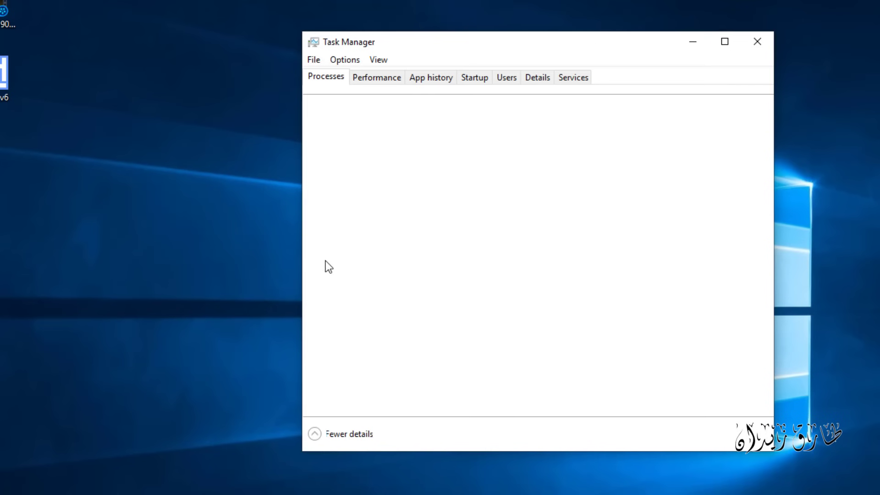
{"action": "left_click", "coordinate": [477, 82]}
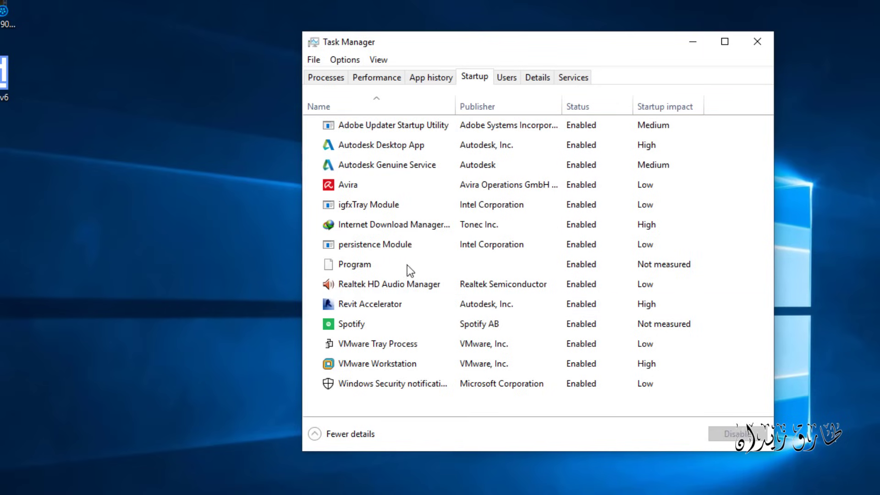
- Disable Spotify and VMware Workstation in the list of startup programs
{"action": "left_click", "coordinate": [388, 325]}
{"action": "right_click", "coordinate": [510, 329]}
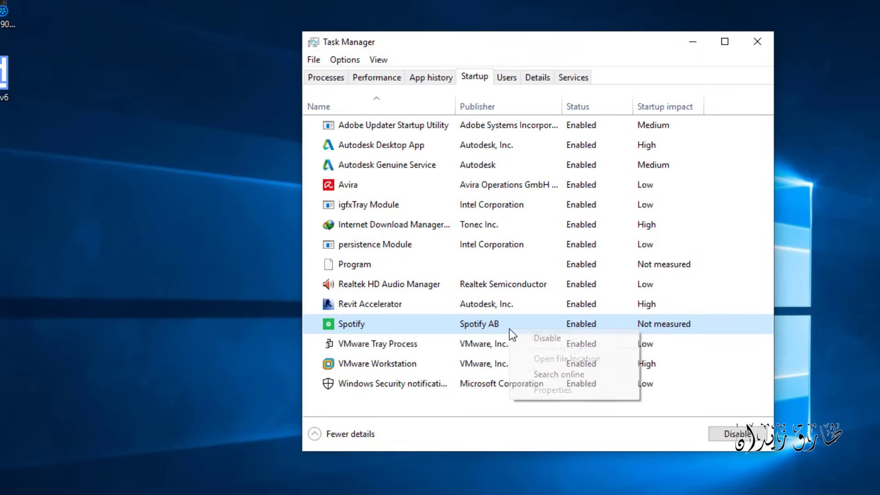
{"action": "left_click", "coordinate": [532, 340]}
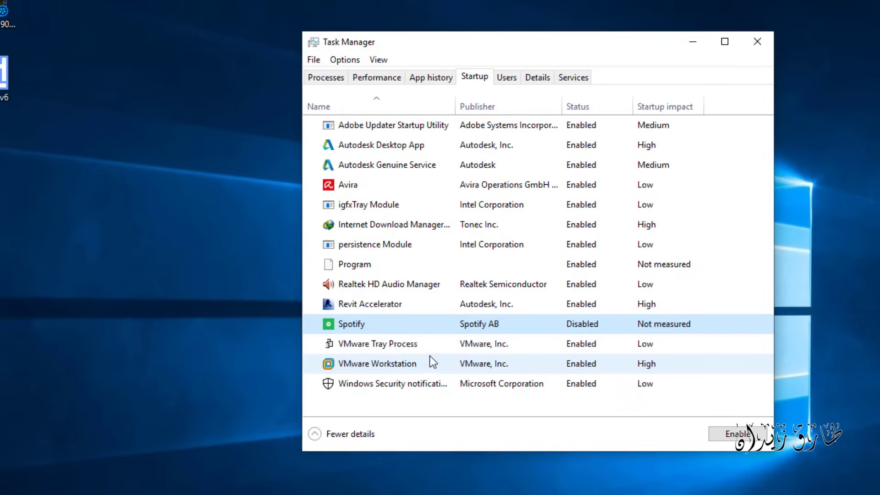
{"action": "left_click", "coordinate": [397, 364]}
{"action": "right_click", "coordinate": [397, 364]}
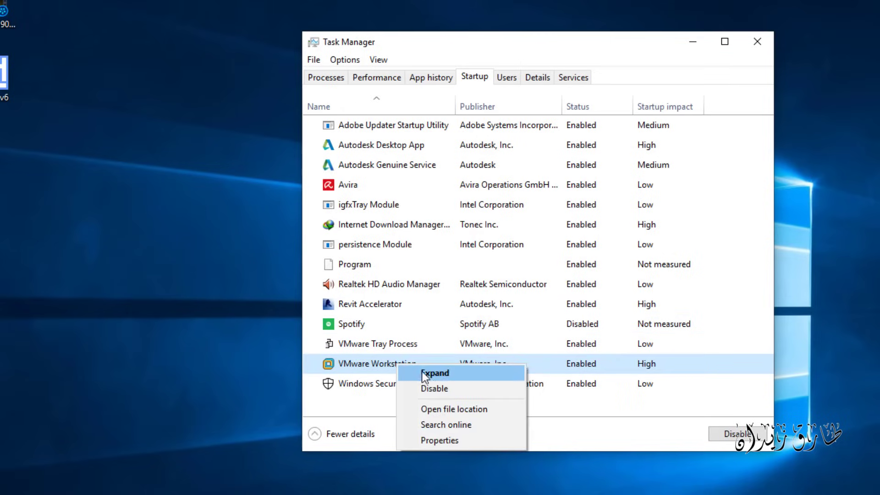
{"action": "left_click", "coordinate": [443, 395]}
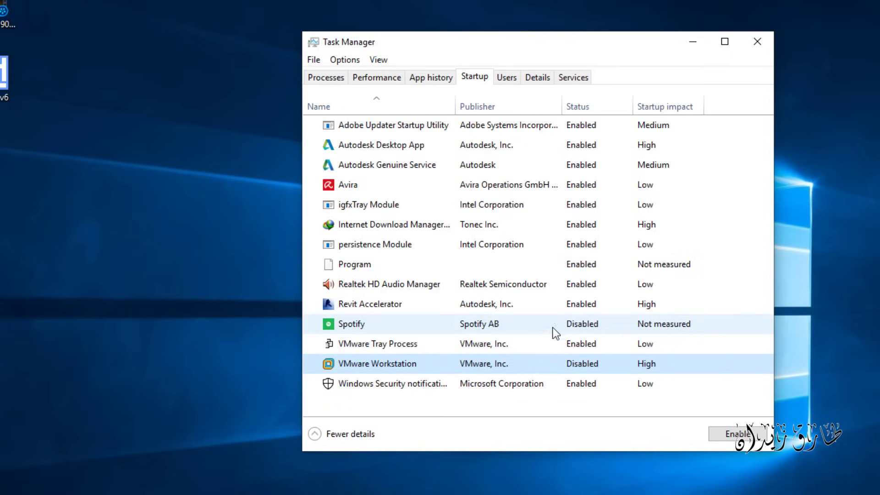
- Disable Revit Accelerator and Internet Download Manager in the list of startup programs
{"action": "right_click", "coordinate": [358, 304]}
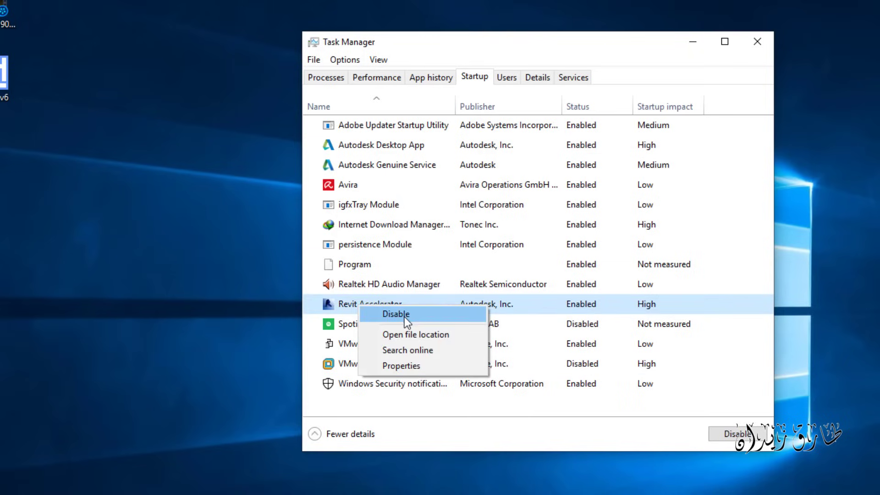
{"action": "left_click", "coordinate": [405, 316]}
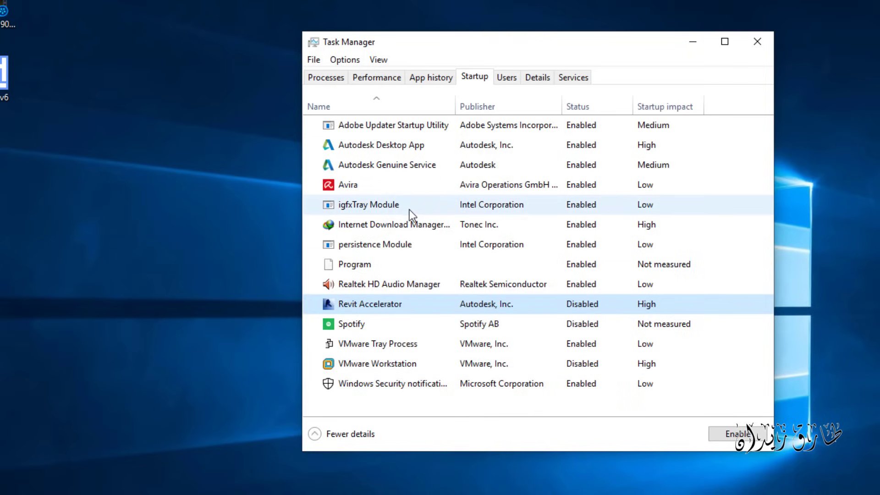
{"action": "right_click", "coordinate": [403, 225]}
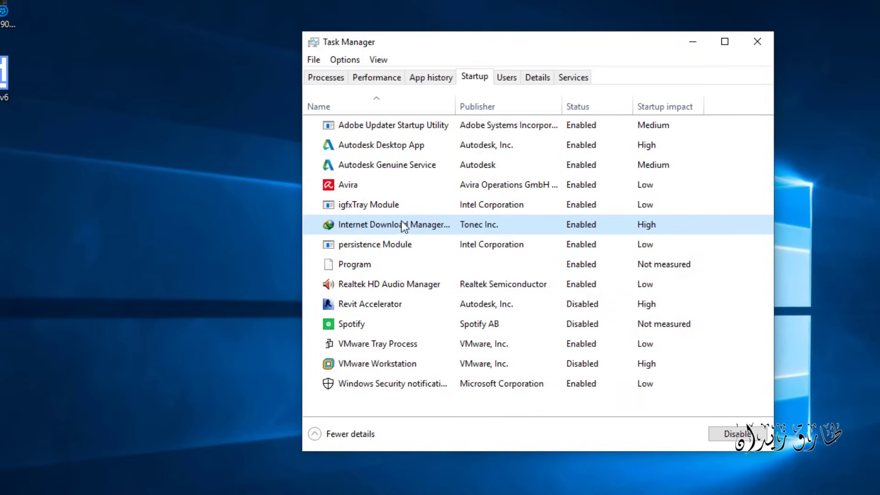
{"action": "left_click", "coordinate": [450, 244]}
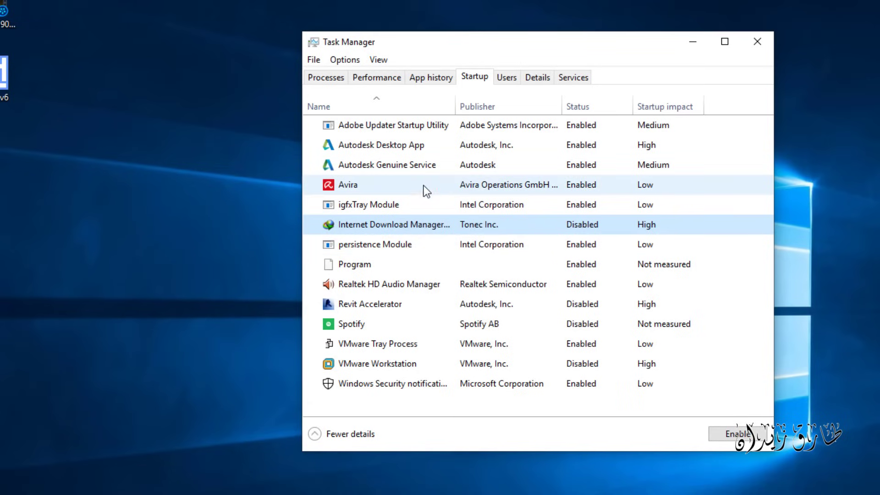
- Disable Autodesk Genuine Service and Autodesk Desktop App at startup, and close Task Manager
{"action": "right_click", "coordinate": [414, 169]}
{"action": "left_click", "coordinate": [447, 182]}
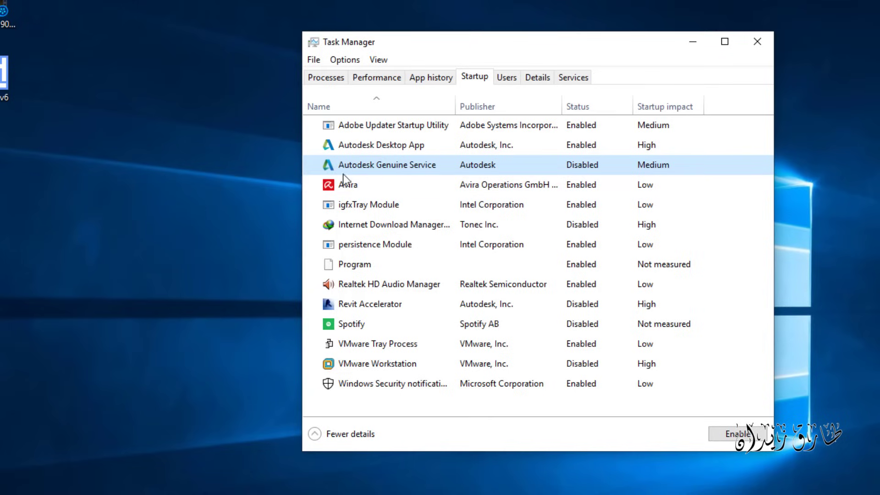
{"action": "left_click", "coordinate": [388, 152]}
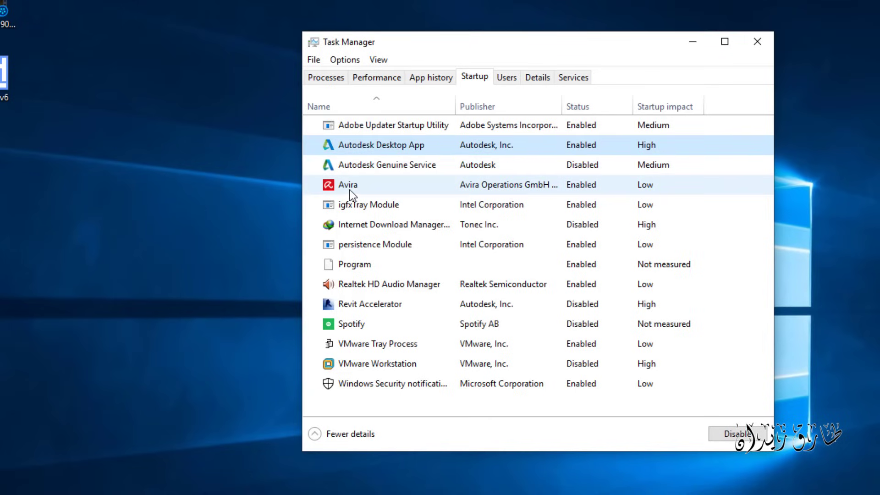
{"action": "right_click", "coordinate": [422, 152]}
{"action": "left_click", "coordinate": [447, 180]}
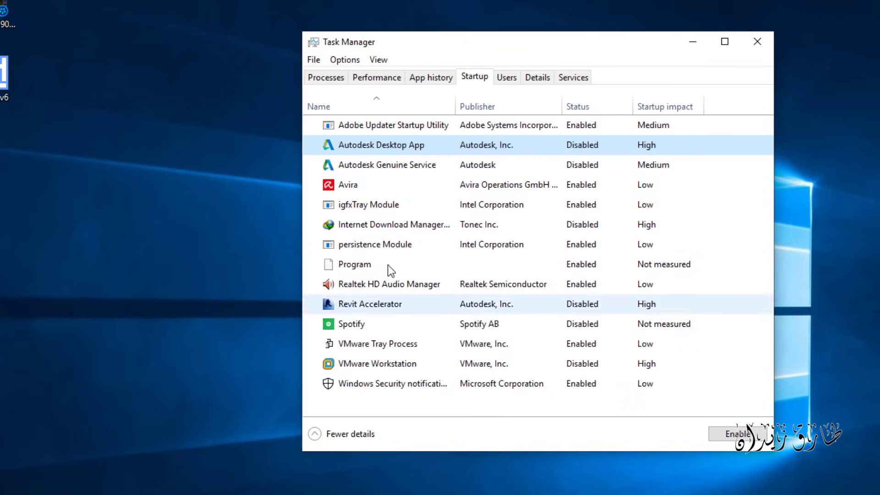
{"action": "left_click", "coordinate": [755, 41]}
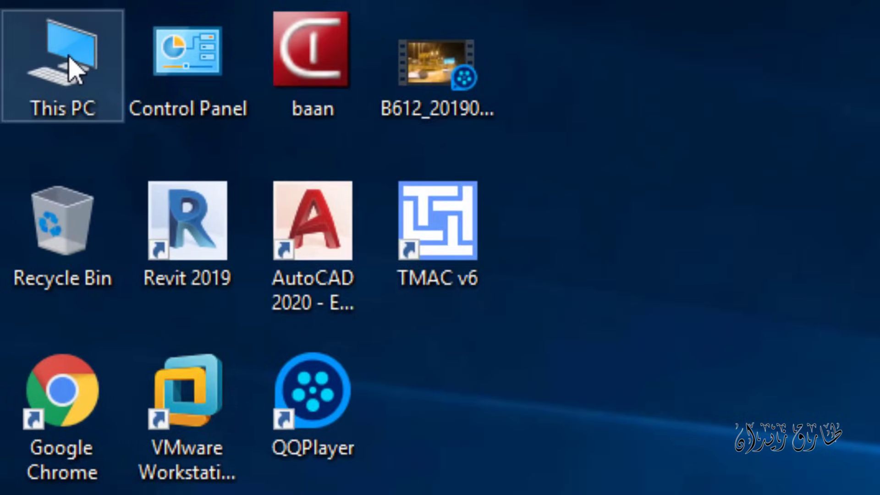
- Set the visual effects in the advanced system settings' Performance Options to "Adjust for best performance" and accept both dialogs
{"action": "right_click", "coordinate": [69, 56]}
{"action": "left_click", "coordinate": [212, 441]}
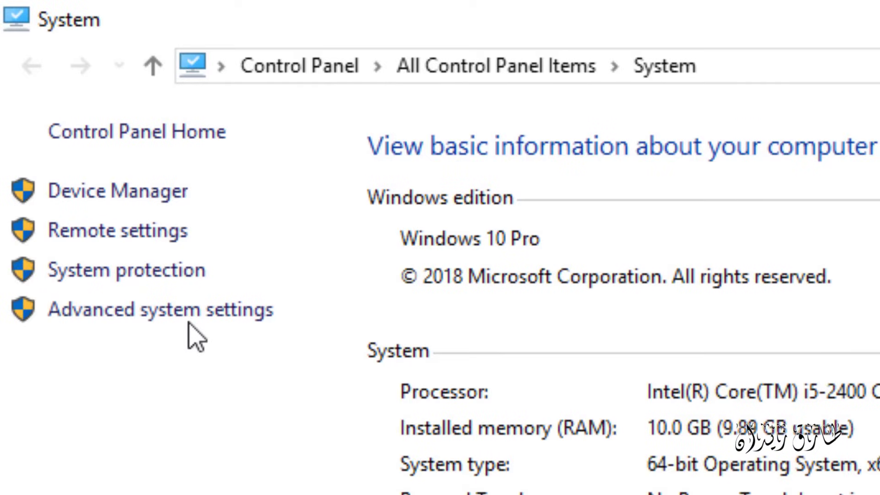
{"action": "left_click", "coordinate": [189, 317]}
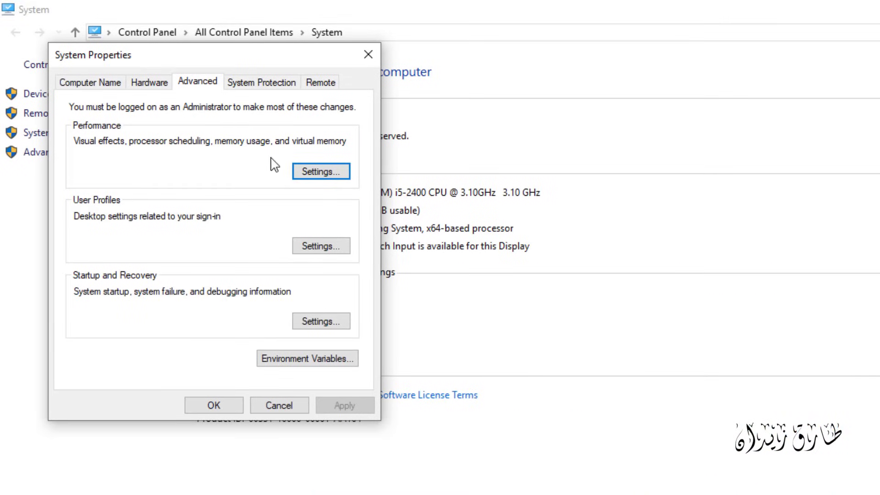
{"action": "left_click", "coordinate": [344, 172]}
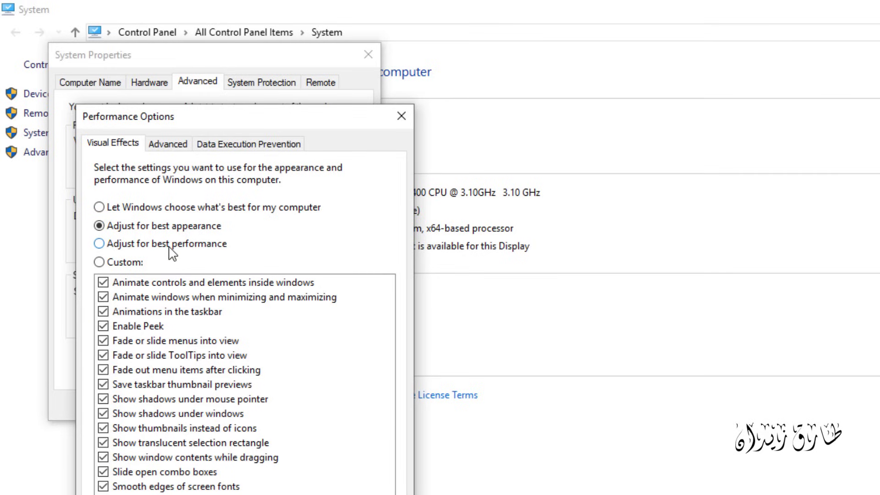
{"action": "left_click", "coordinate": [108, 244]}
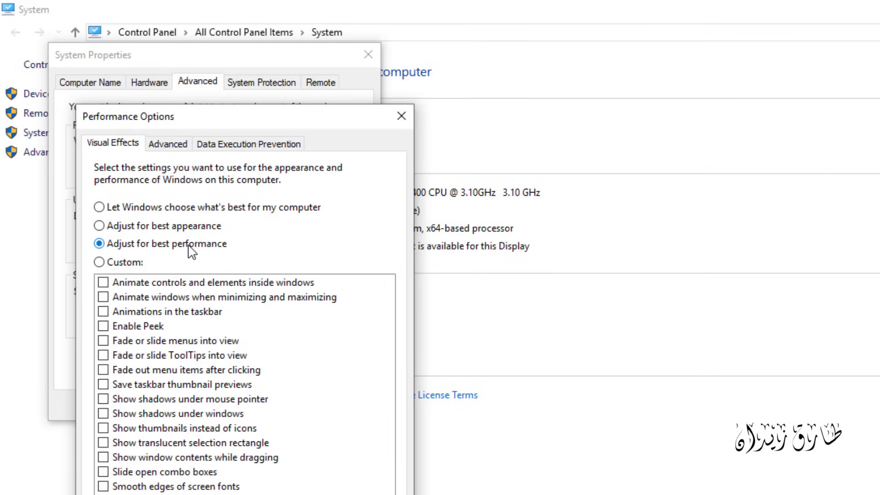
{"action": "left_click", "coordinate": [265, 494]}
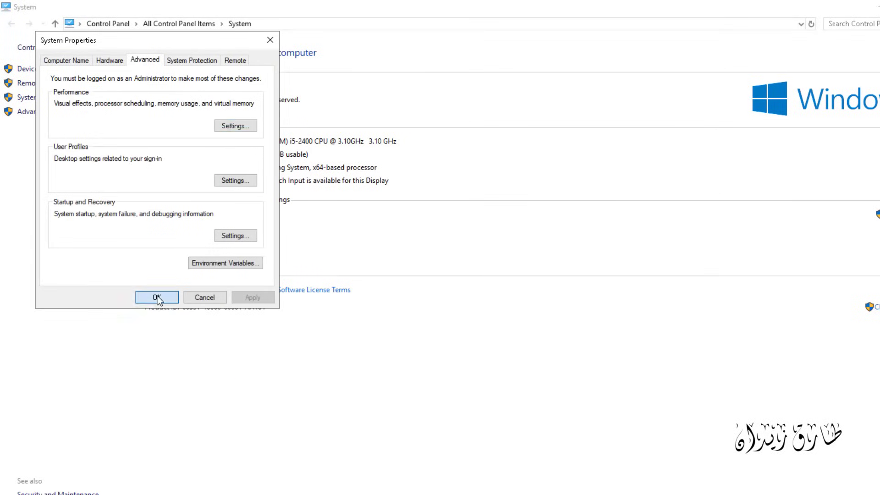
{"action": "left_click", "coordinate": [157, 297]}
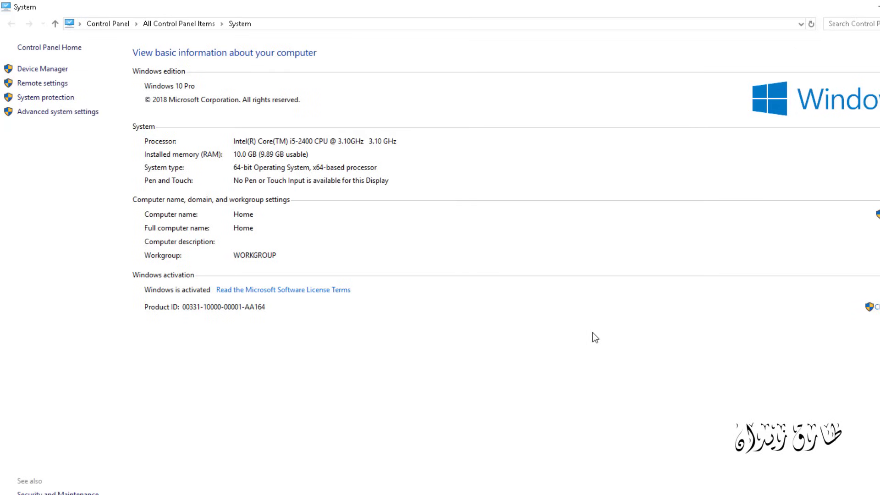
- Find the power plan settings through Windows search, open the Power Options overview and select the High performance plan
{"action": "left_click", "coordinate": [169, 478]}
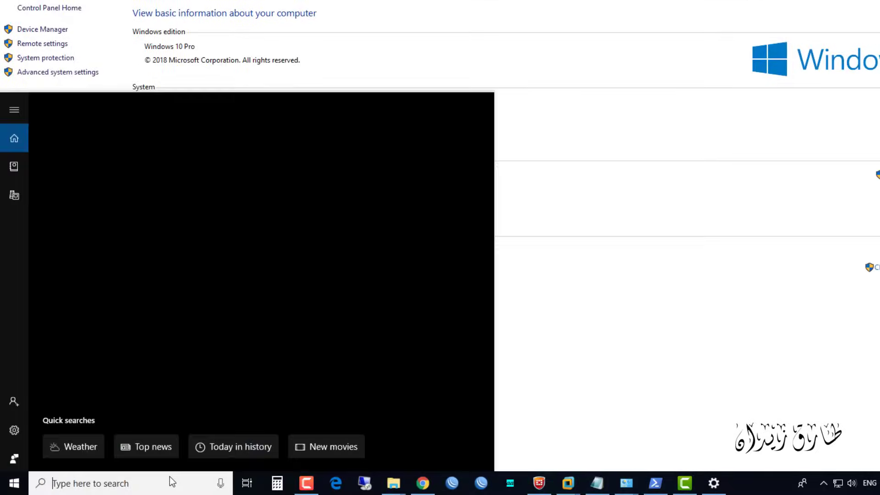
{"action": "type", "text": "change p"}
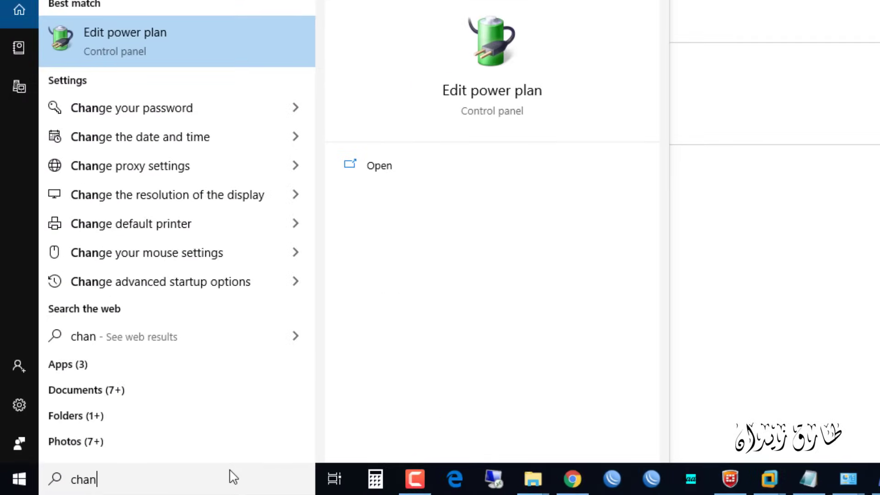
{"action": "type", "text": "r"}
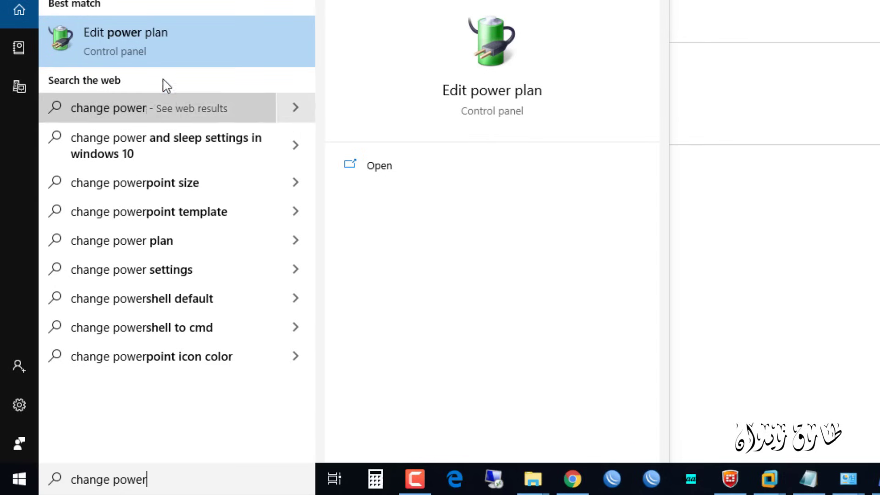
{"action": "left_click", "coordinate": [154, 45]}
{"action": "left_click", "coordinate": [256, 22]}
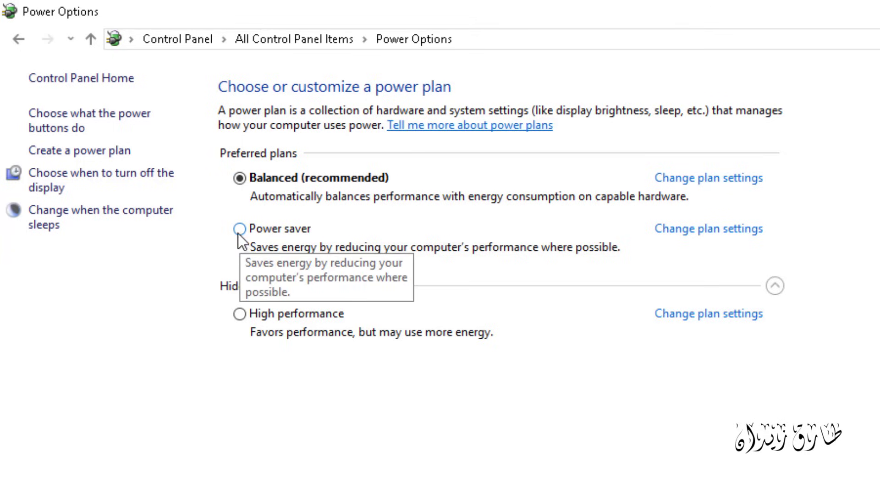
{"action": "left_click", "coordinate": [242, 313]}
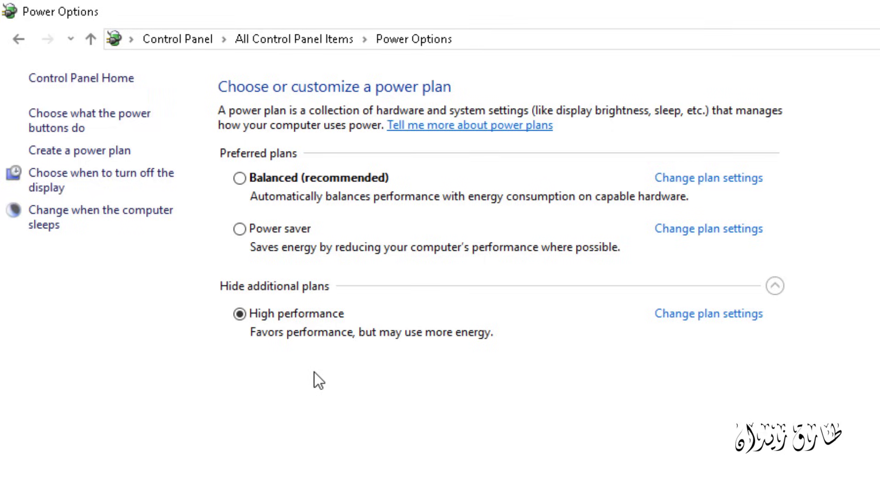
- Switch to the Ultimate Power Options file in Notepad and copy the whole powercfg -duplicatescheme command
{"action": "key", "text": "alt+Tab"}
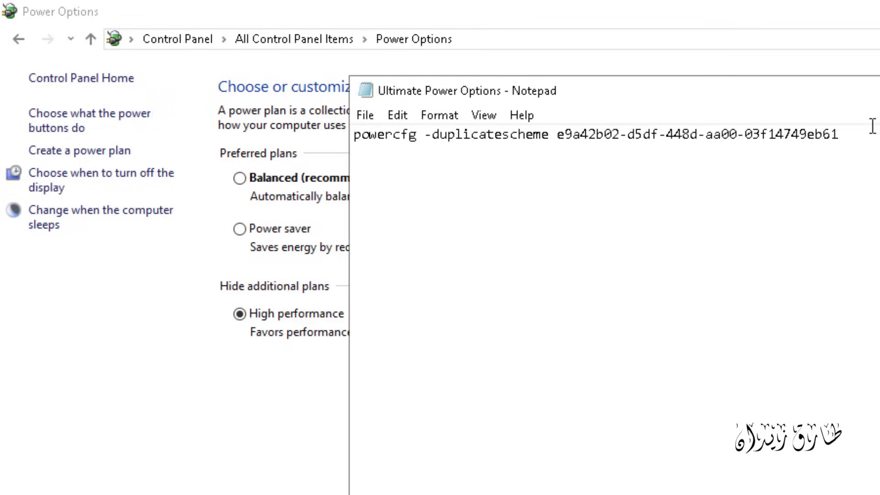
{"action": "left_click_drag", "start_coordinate": [875, 133], "coordinate": [310, 118]}
{"action": "right_click", "coordinate": [438, 139]}
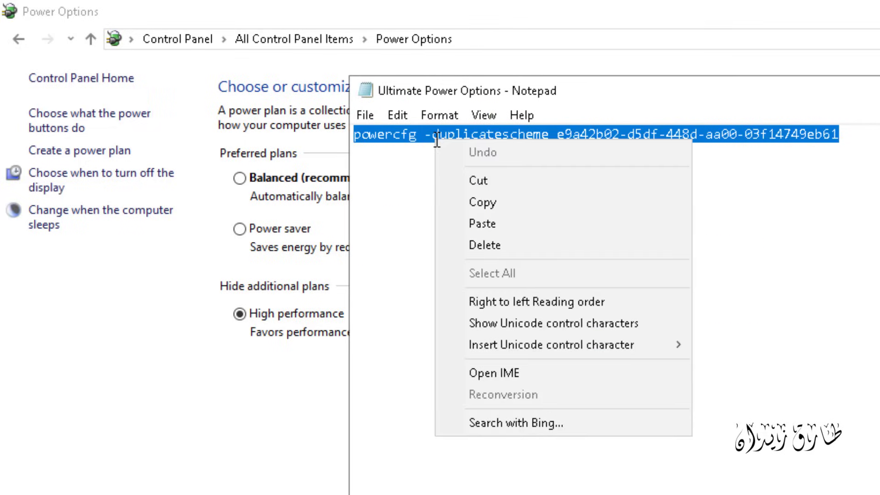
{"action": "left_click", "coordinate": [475, 196]}
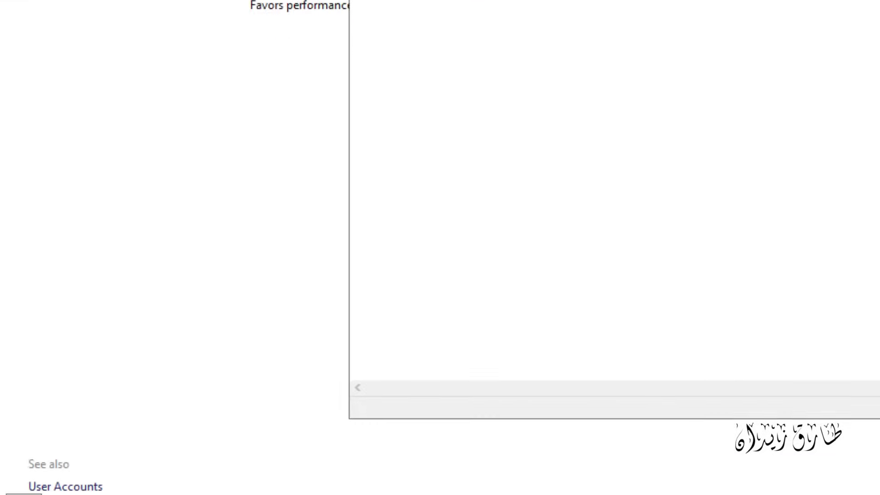
- Open Windows PowerShell as administrator and run the copied command powercfg -duplicatescheme e9a42b02-d5df-448d-aa00-03f14749eb61
{"action": "right_click", "coordinate": [15, 465]}
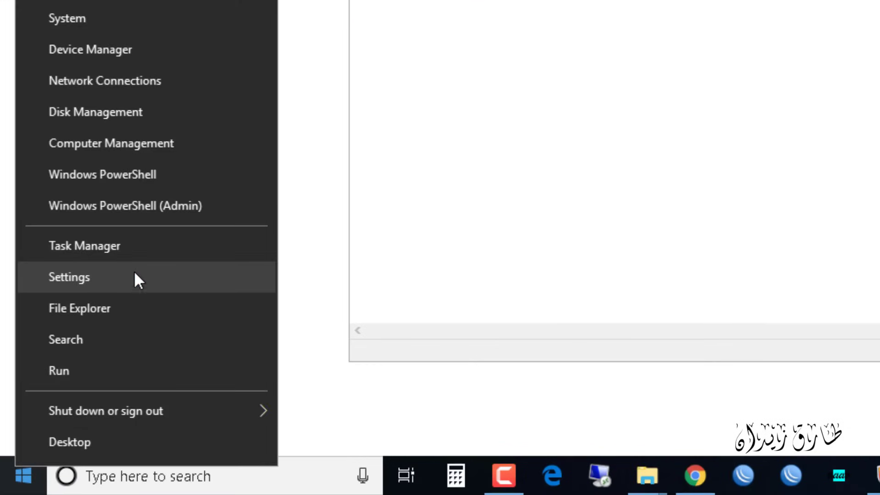
{"action": "left_click", "coordinate": [163, 203]}
{"action": "key", "text": "ctrl+v"}
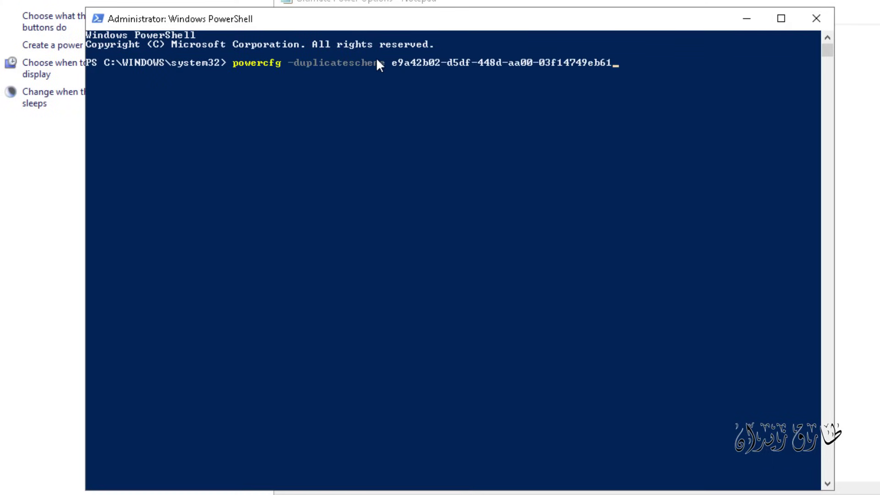
{"action": "key", "text": "Return"}
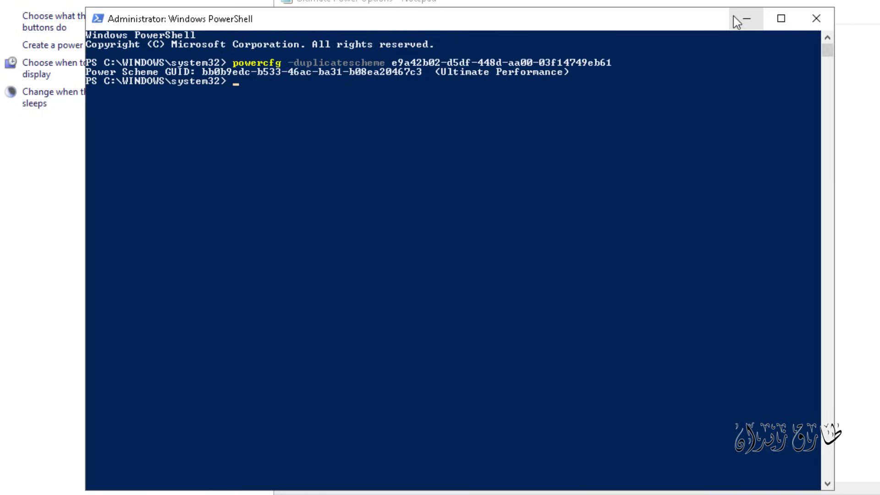
- Minimize PowerShell and Notepad, reload the Power Options page and select the Ultimate Performance plan
{"action": "left_click", "coordinate": [747, 18]}
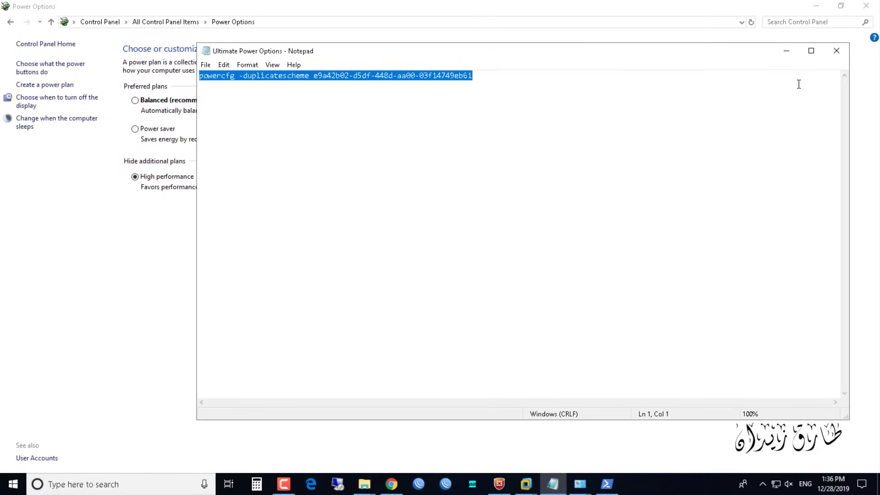
{"action": "left_click", "coordinate": [787, 50]}
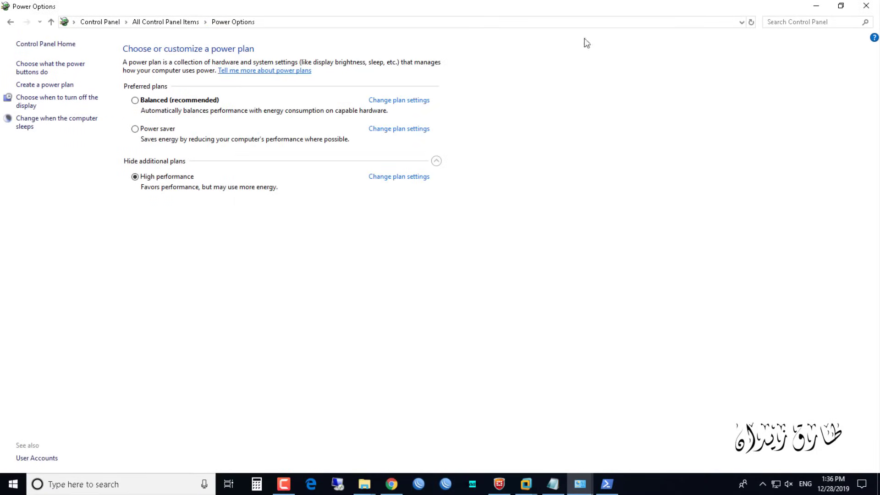
{"action": "left_click", "coordinate": [237, 23]}
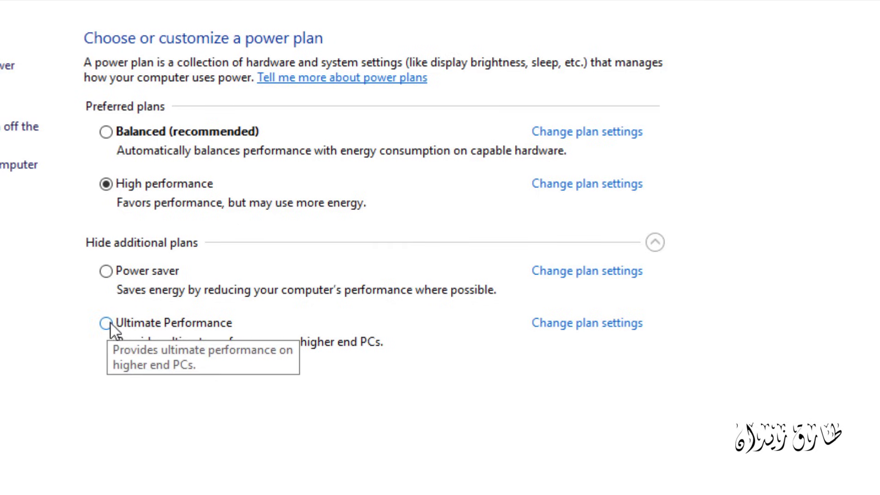
{"action": "left_click", "coordinate": [105, 325]}
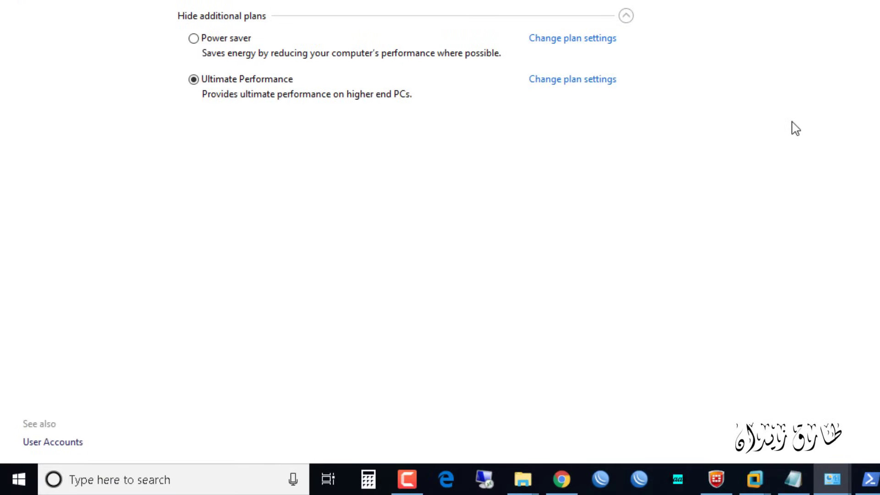
- Open Programs and Features in Control Panel and uninstall TeamViewer 14.7.1965
{"action": "left_click", "coordinate": [219, 465]}
{"action": "type", "text": "contro"}
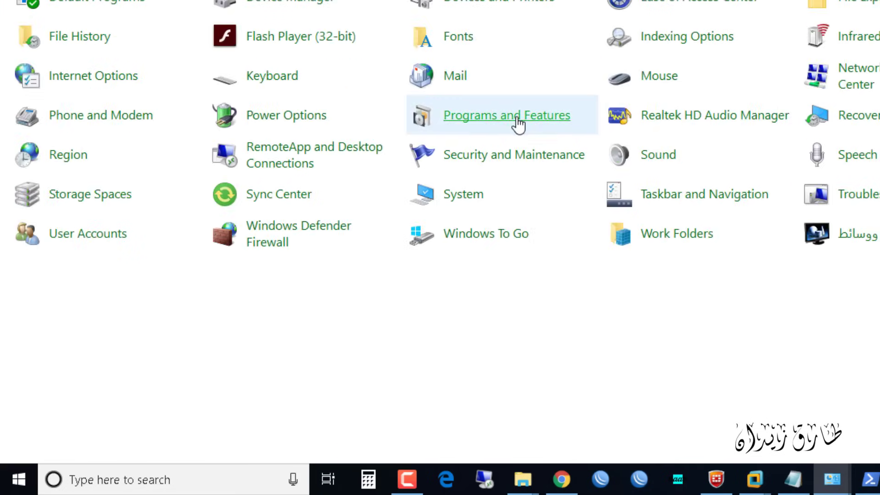
{"action": "left_click", "coordinate": [517, 118]}
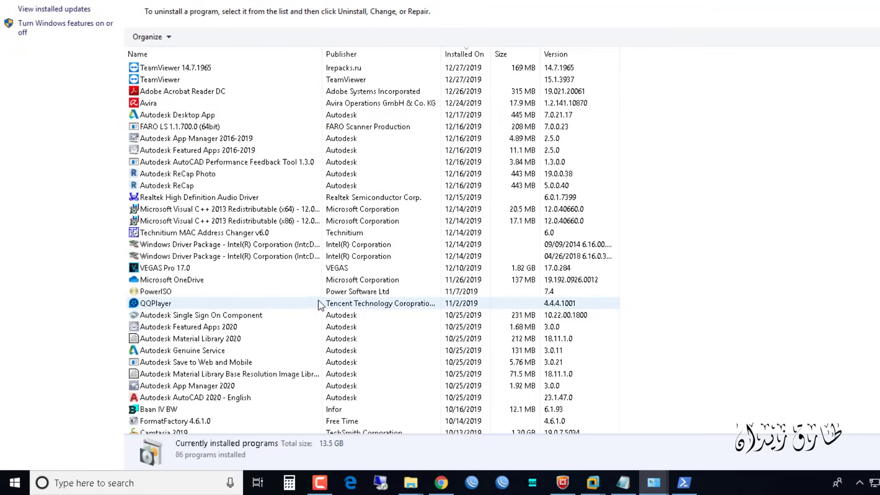
{"action": "left_click", "coordinate": [165, 69]}
{"action": "left_click", "coordinate": [206, 35]}
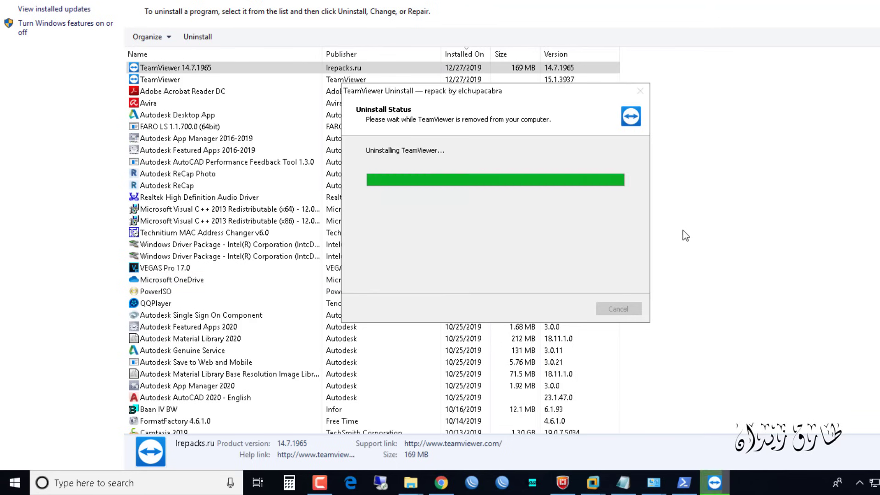
{"action": "left_click", "coordinate": [587, 250]}
- Look through the installed programs, selecting Dynamo Core 1.3.3 and Microsoft Visual C++ 2005 Redistributable to examine their entries
{"action": "scroll", "coordinate": [384, 237], "scroll_direction": "down", "scroll_amount": 8}
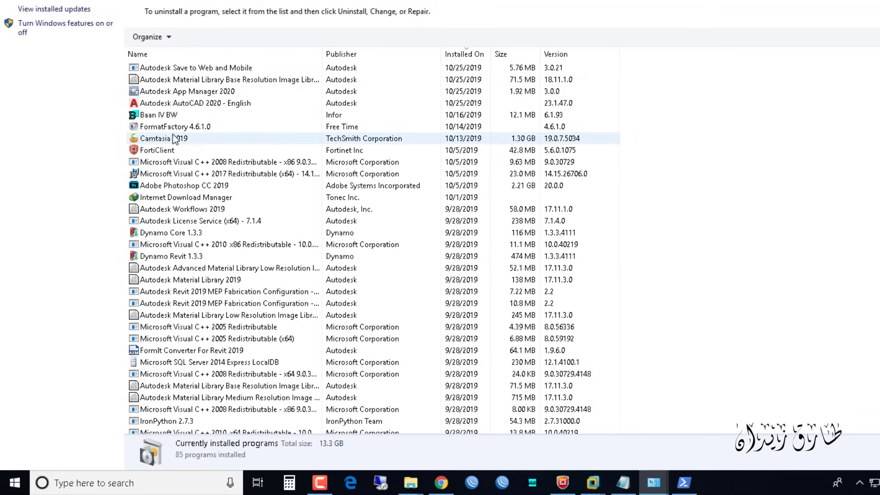
{"action": "left_click", "coordinate": [214, 232]}
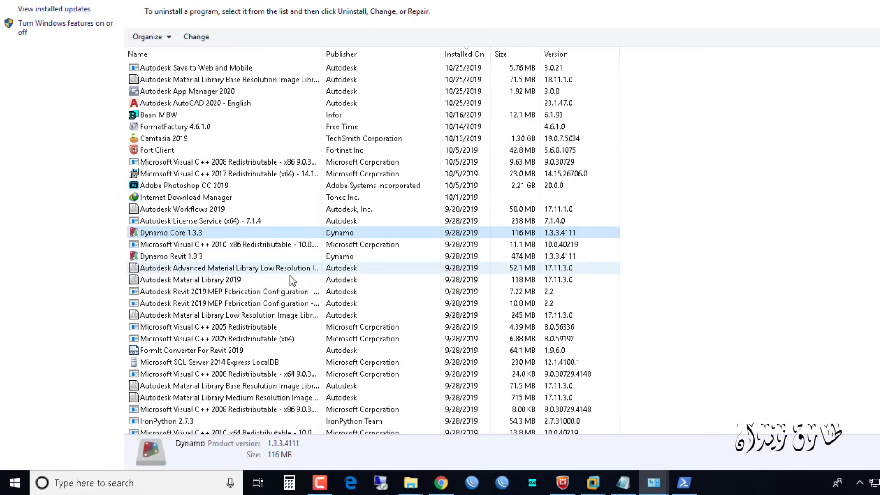
{"action": "scroll", "coordinate": [293, 247], "scroll_direction": "down", "scroll_amount": 2}
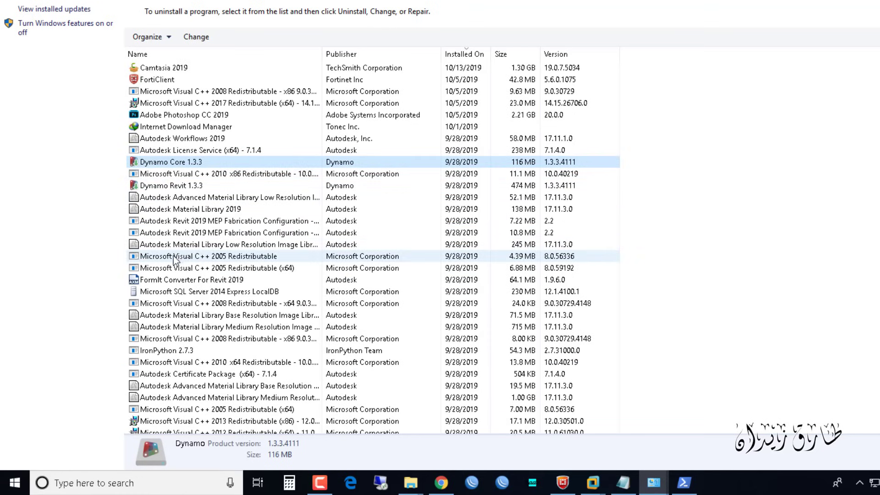
{"action": "left_click", "coordinate": [156, 258]}
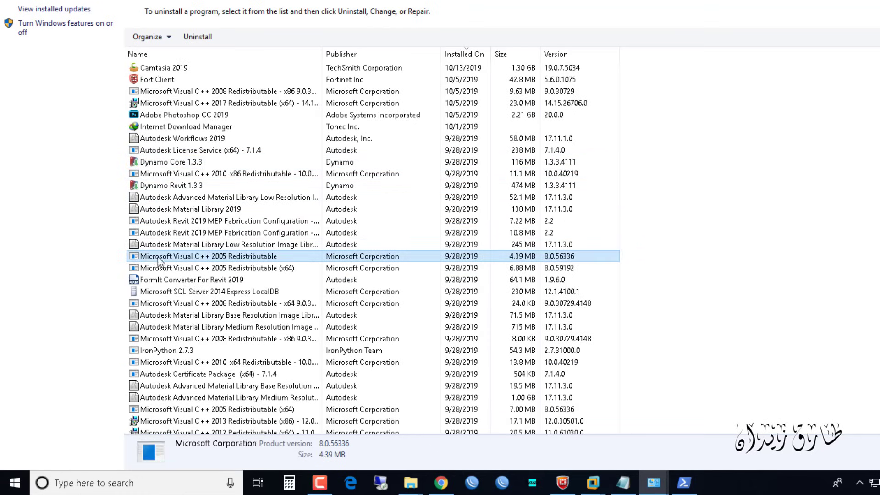